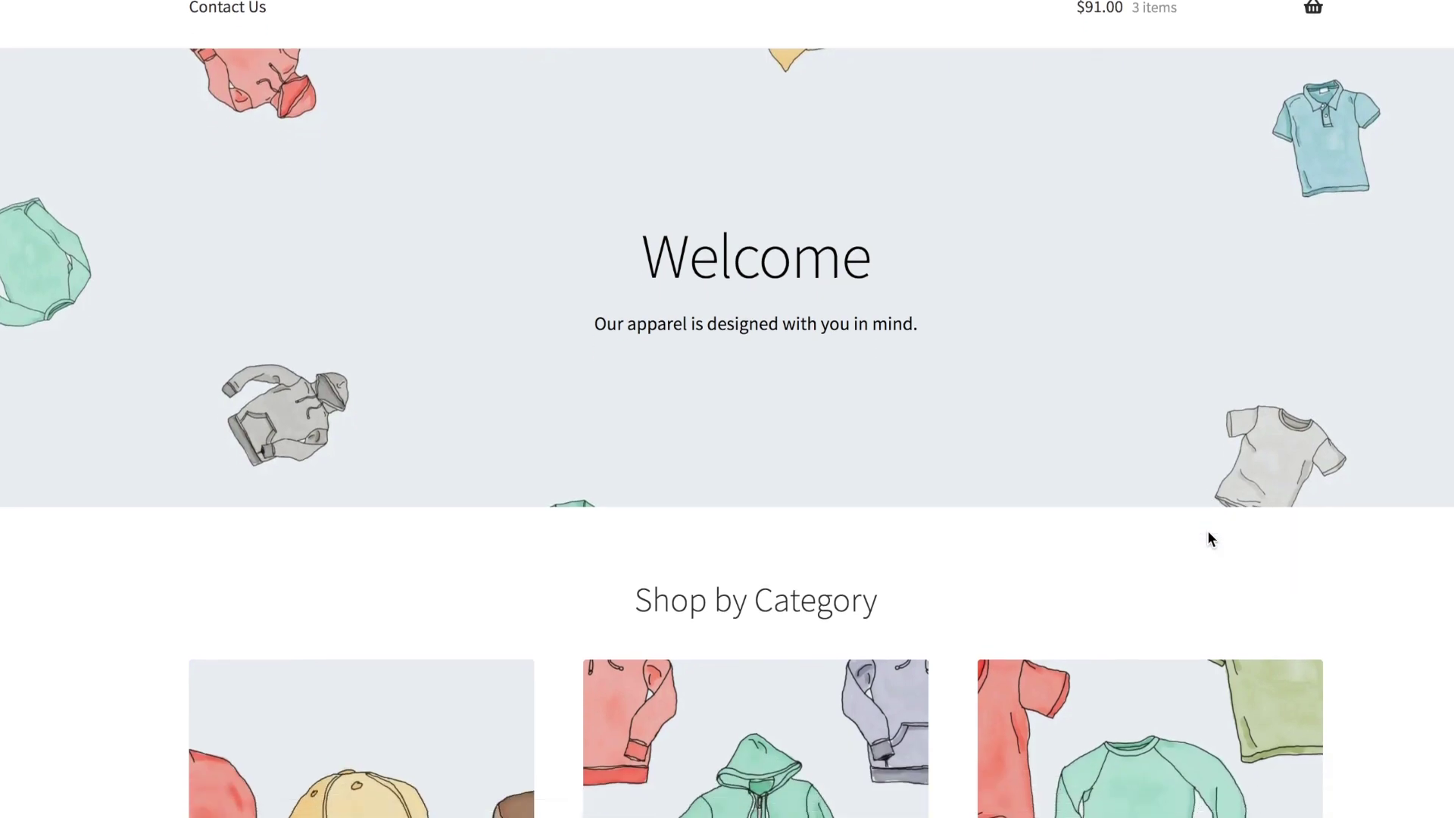
Scroll the storefront to reveal the live TrustPulse popup, then open the TrustPulse sign-up page.
{"action": "scroll", "coordinate": [1207, 538], "scroll_direction": "down", "scroll_amount": 2}
{"action": "scroll", "coordinate": [1208, 538], "scroll_direction": "down", "scroll_amount": 2}
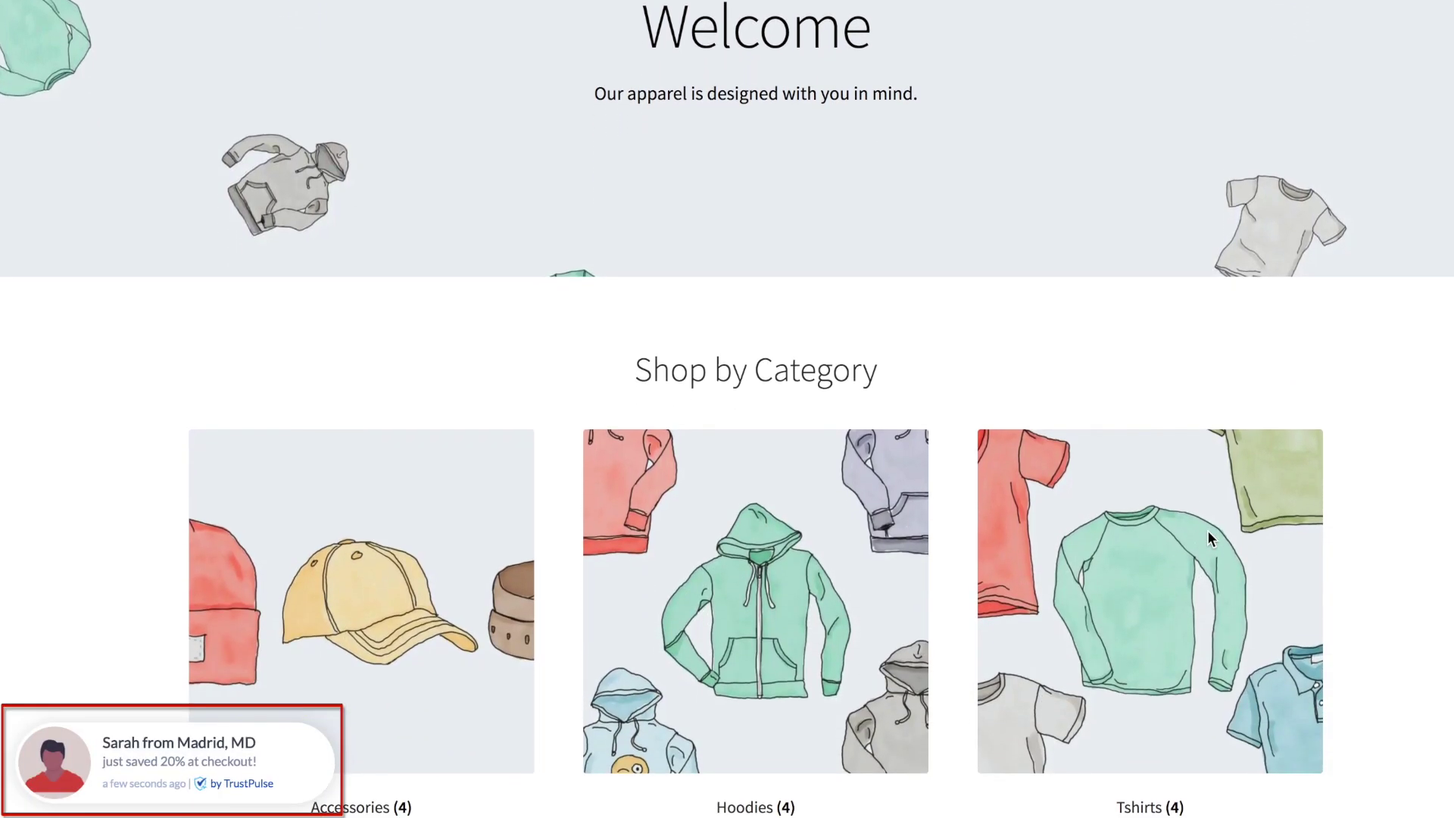
{"action": "scroll", "coordinate": [1210, 539], "scroll_direction": "down", "scroll_amount": 3}
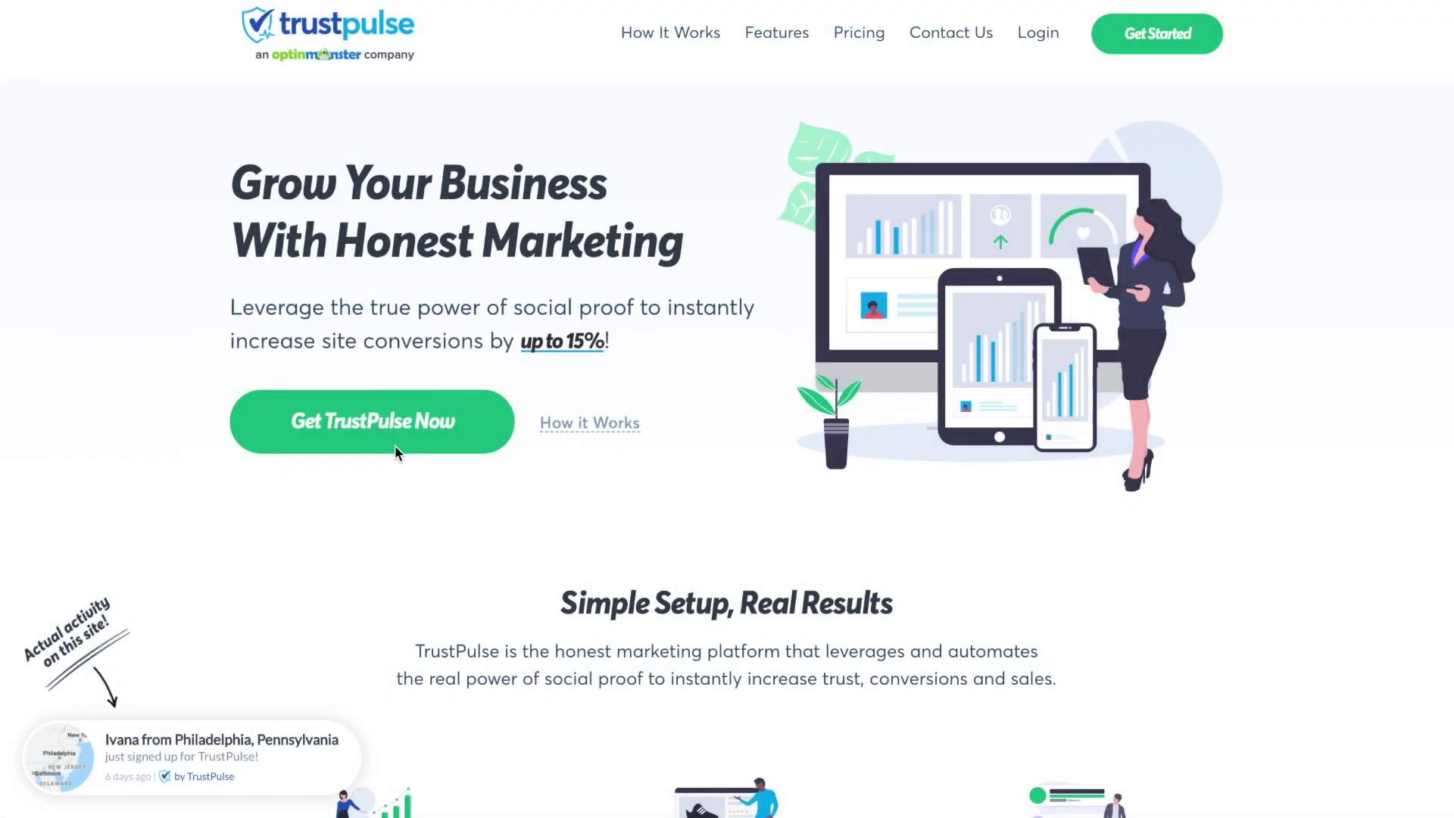
{"action": "left_click", "coordinate": [396, 448]}
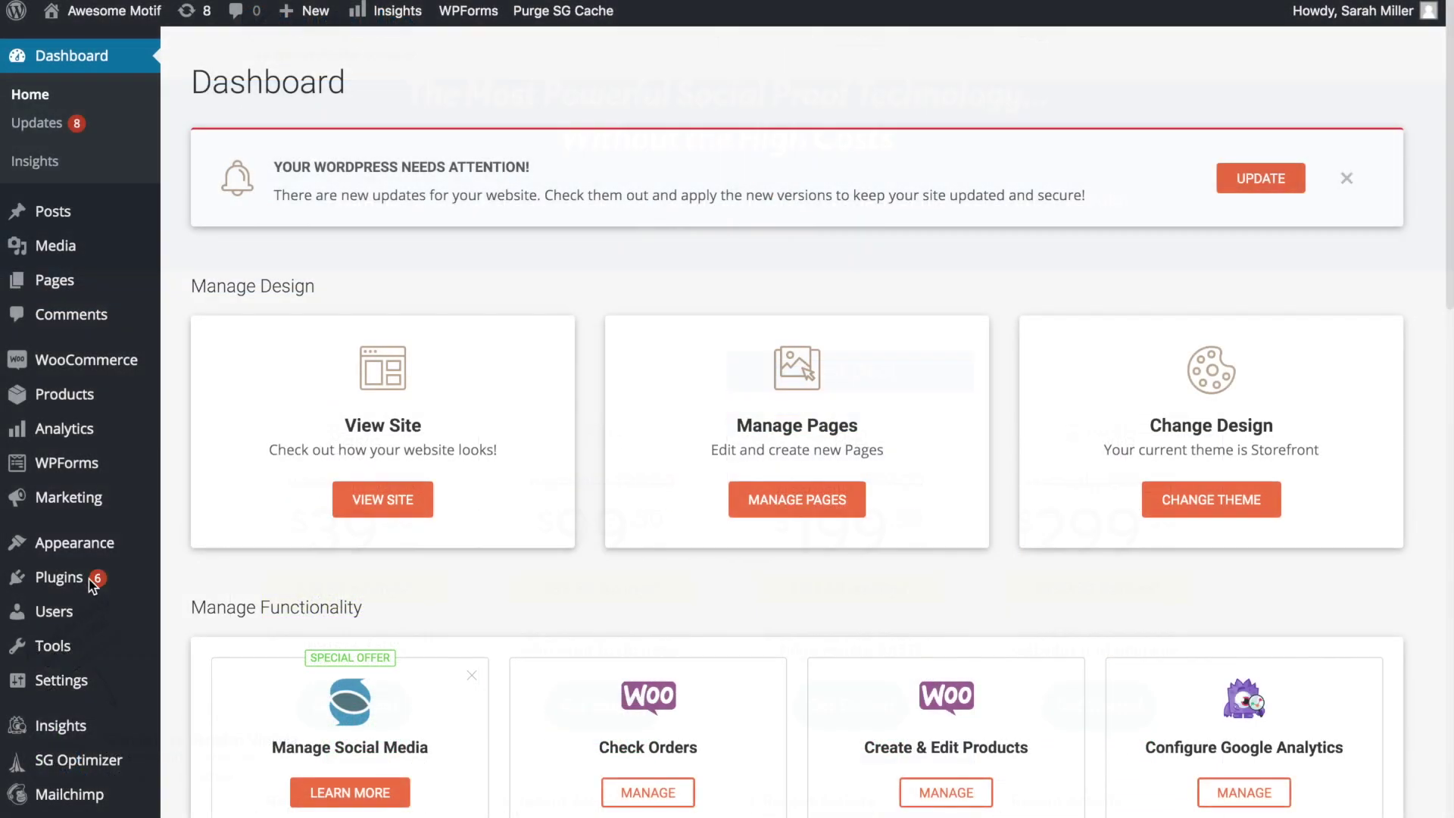
Install and activate the TrustPulse plugin found by searching 'trustpulse', then connect an existing account.
{"action": "left_click", "coordinate": [68, 578]}
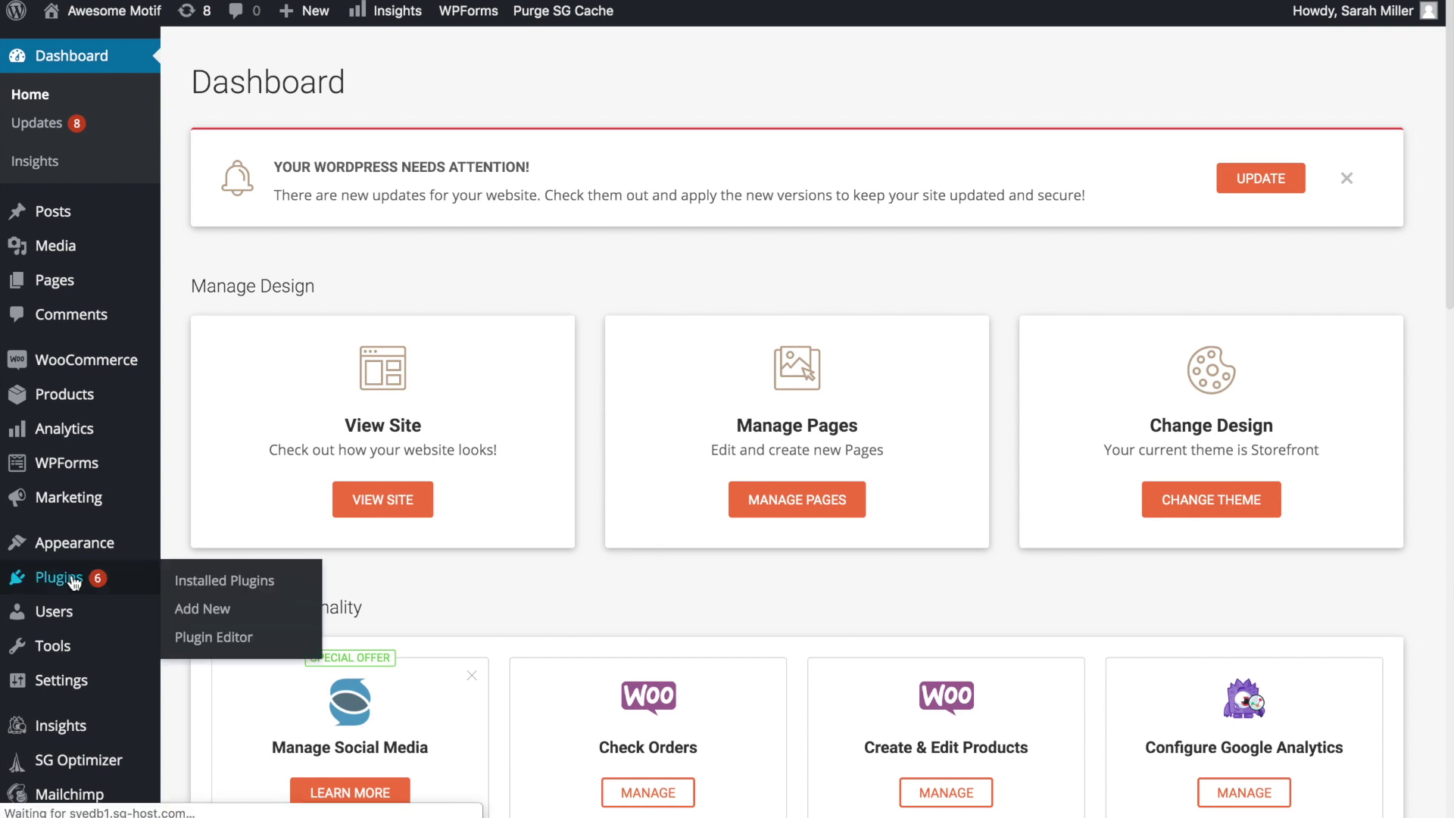
{"action": "left_click", "coordinate": [324, 74]}
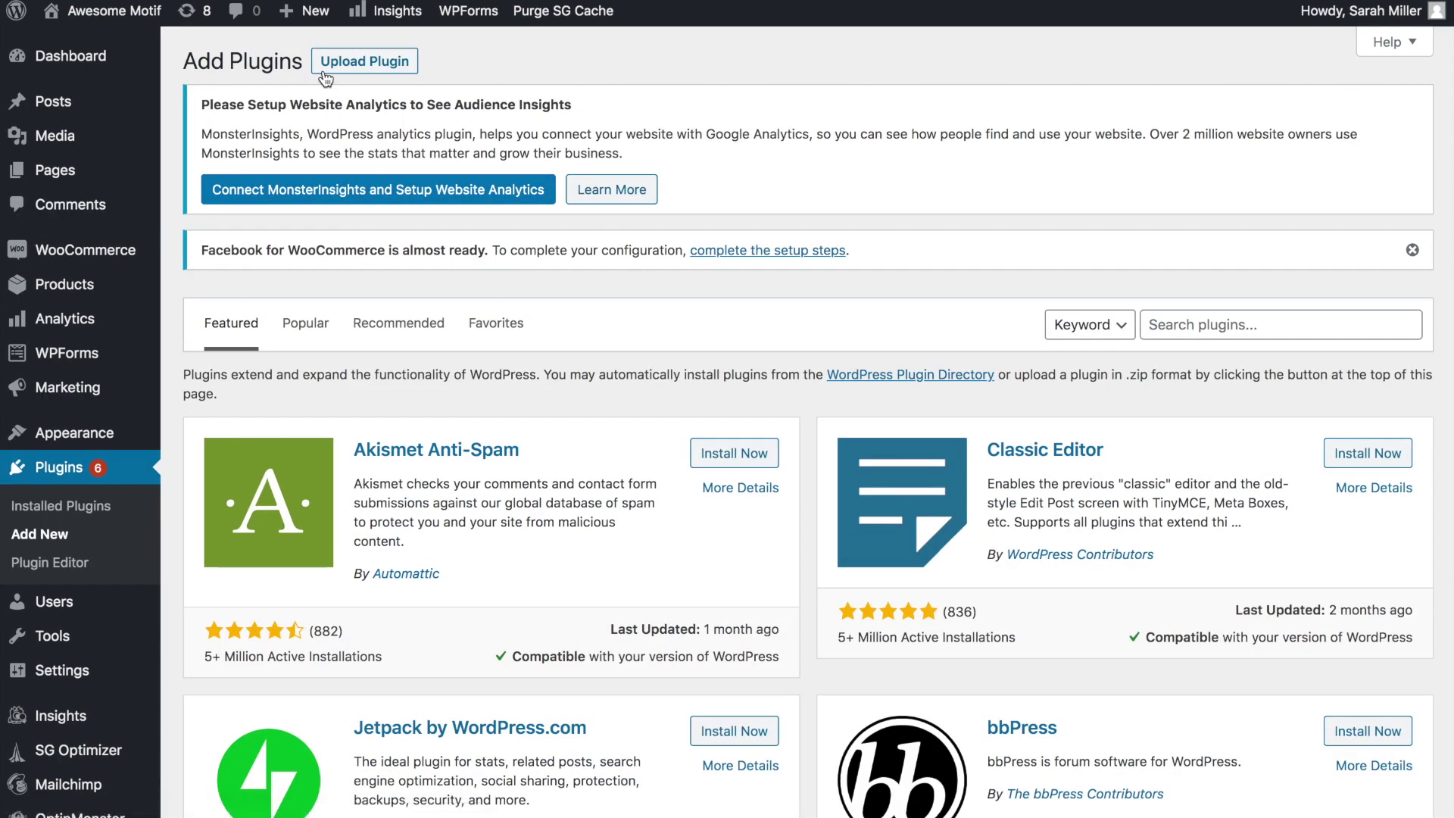
{"action": "left_click", "coordinate": [1243, 327]}
{"action": "type", "text": "trustpulse"}
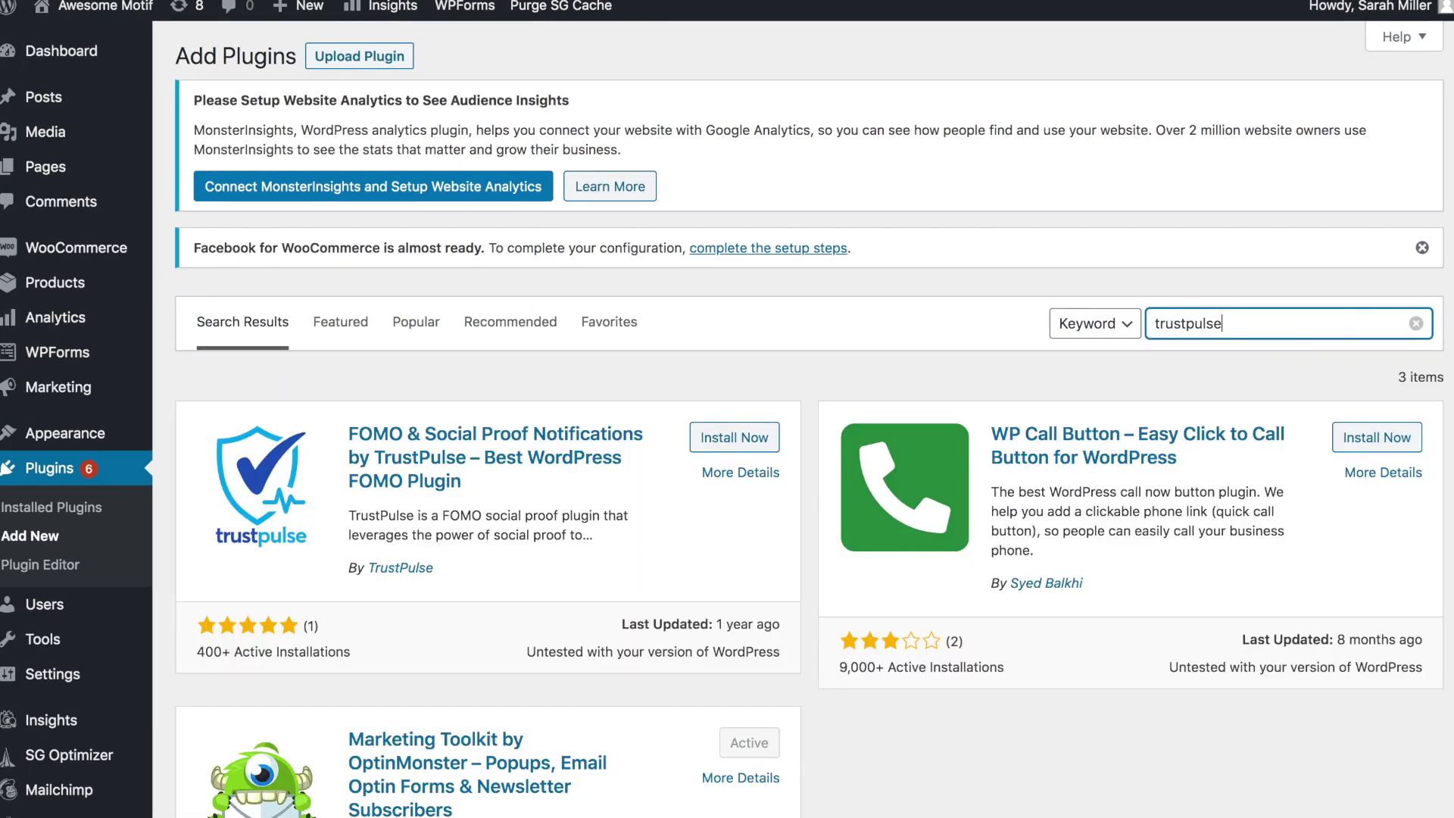
{"action": "left_click", "coordinate": [748, 439]}
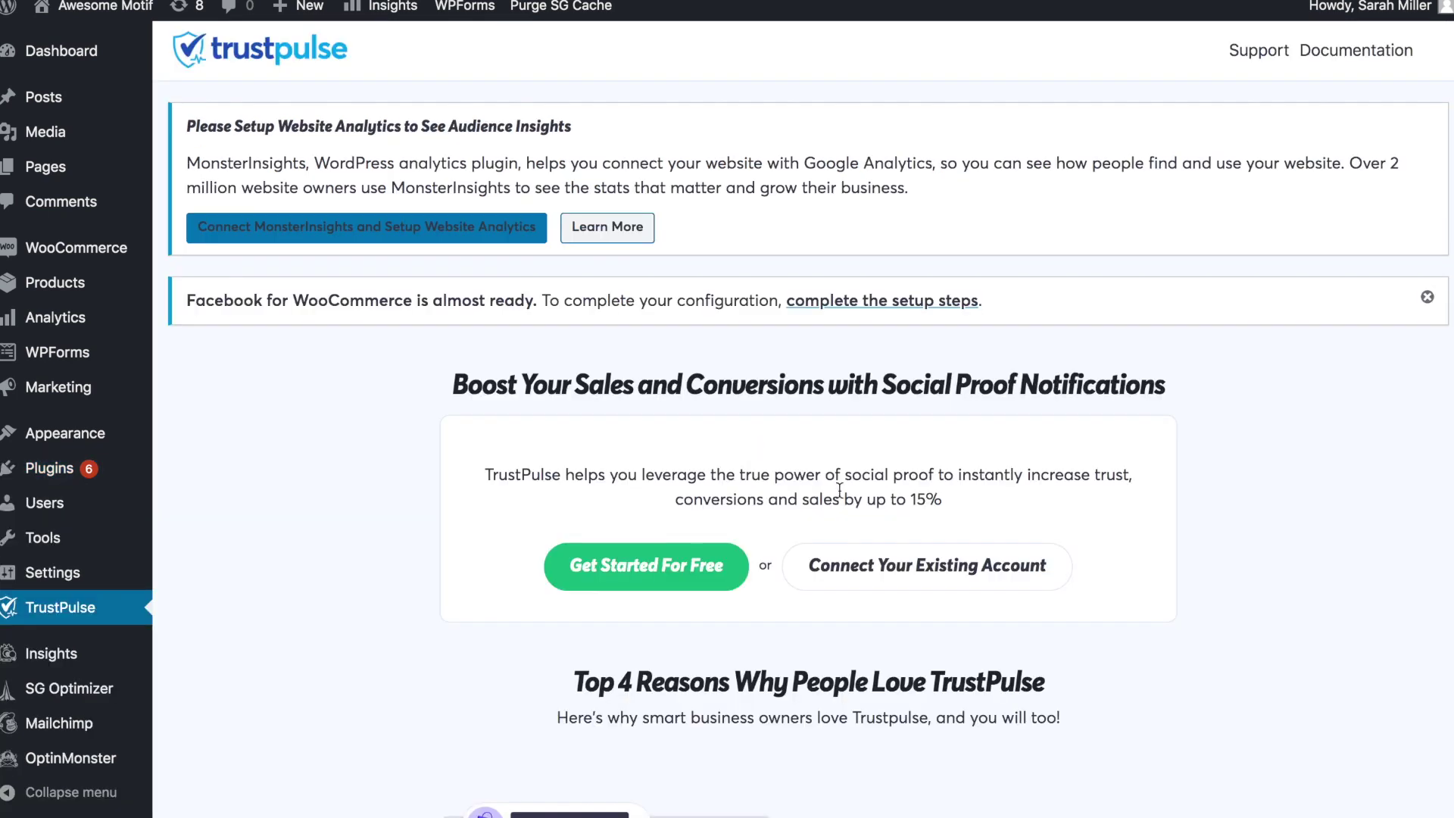
{"action": "left_click", "coordinate": [863, 570]}
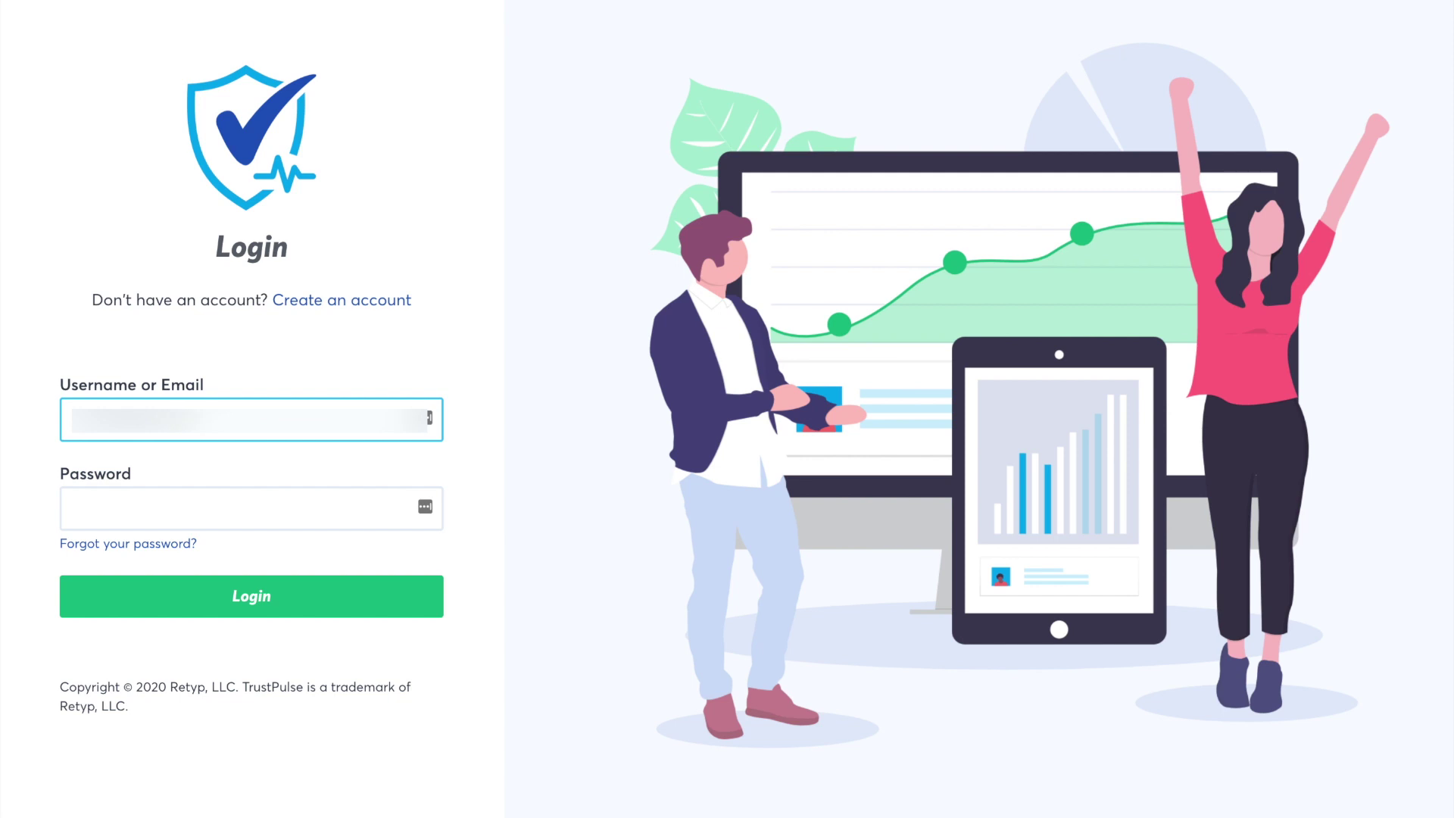
Log in to TrustPulse and start adding a new site from the Sites list.
{"action": "left_click", "coordinate": [227, 508]}
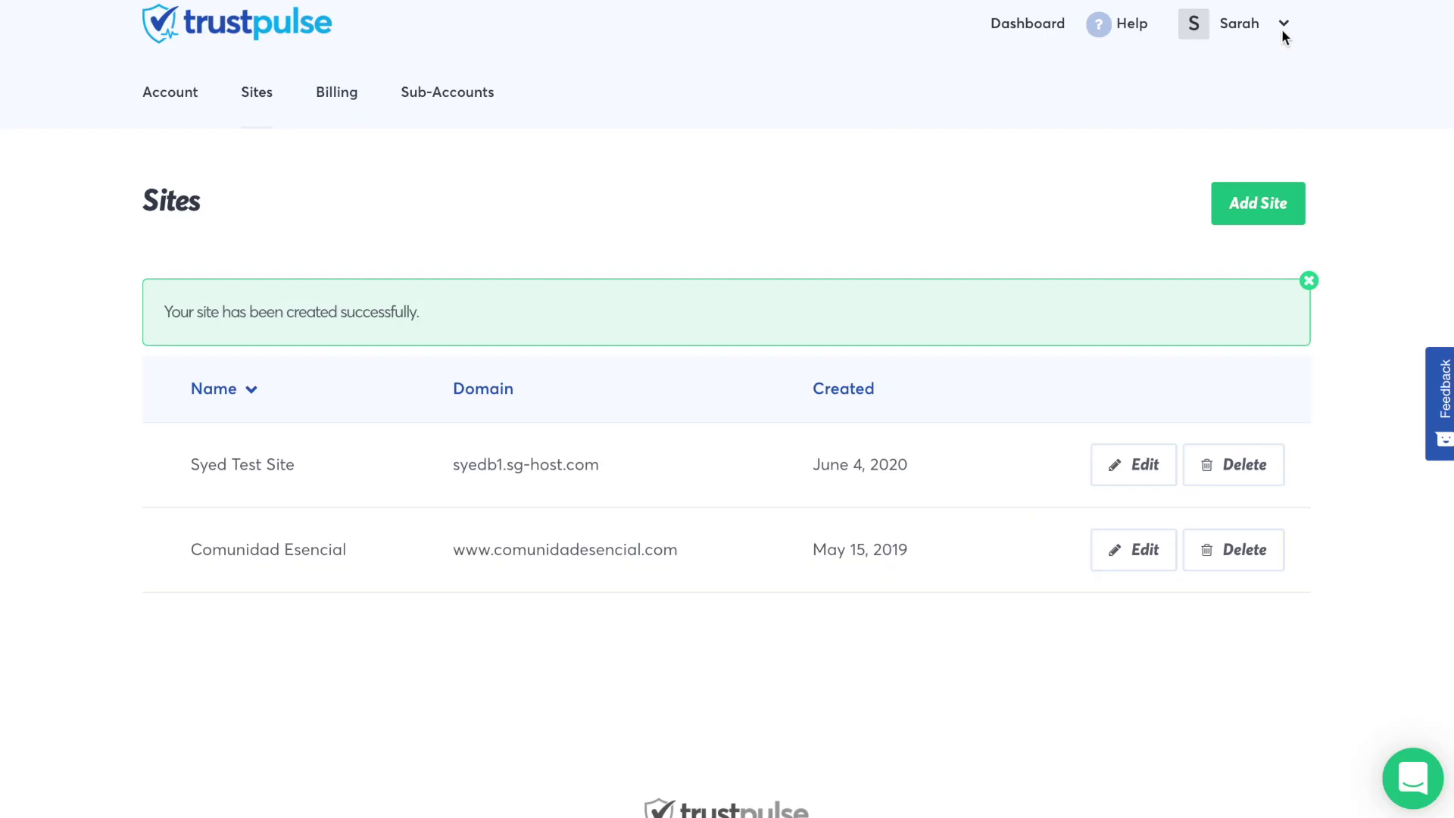
{"action": "left_click", "coordinate": [1284, 35]}
{"action": "left_click", "coordinate": [1153, 168]}
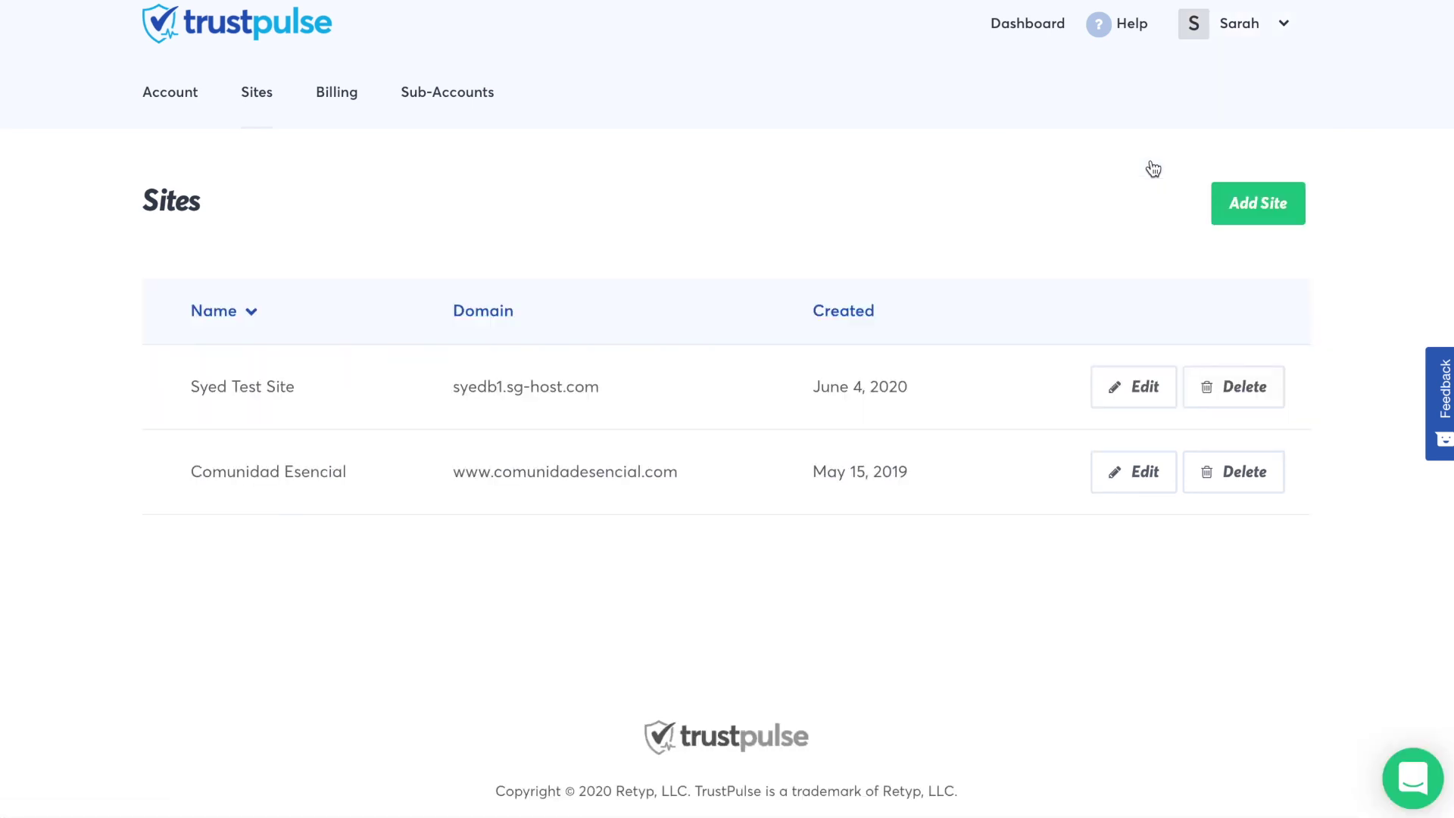
{"action": "left_click", "coordinate": [1236, 219]}
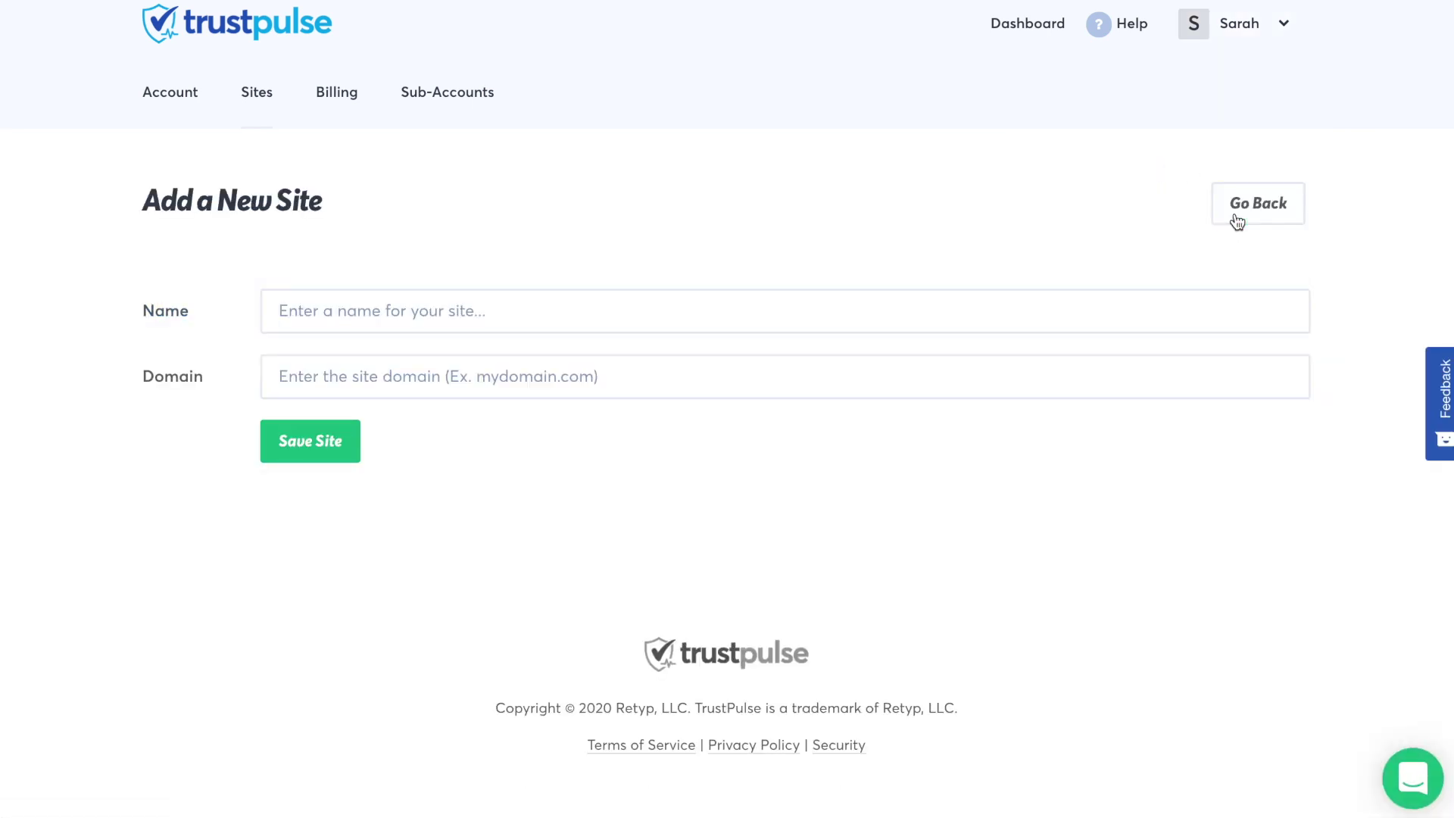
Save a new site named 'Example Name' with domain exampledomainname.com.
{"action": "left_click", "coordinate": [833, 322]}
{"action": "type", "text": "Example Name"}
{"action": "key", "text": "Tab"}
{"action": "type", "text": "exampled"}
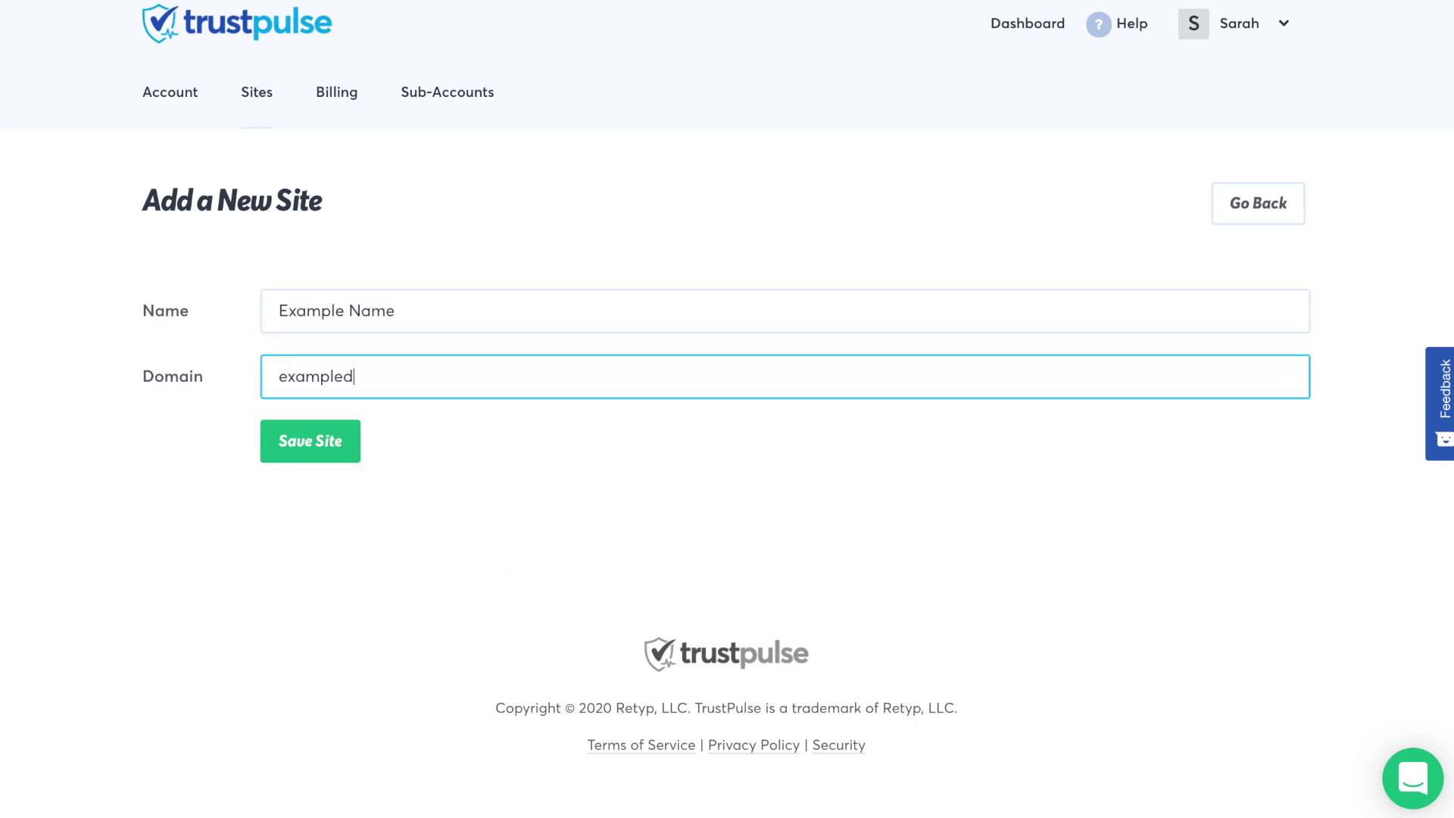
{"action": "type", "text": "omainname.com"}
{"action": "left_click", "coordinate": [338, 454]}
{"action": "left_click", "coordinate": [1204, 138]}
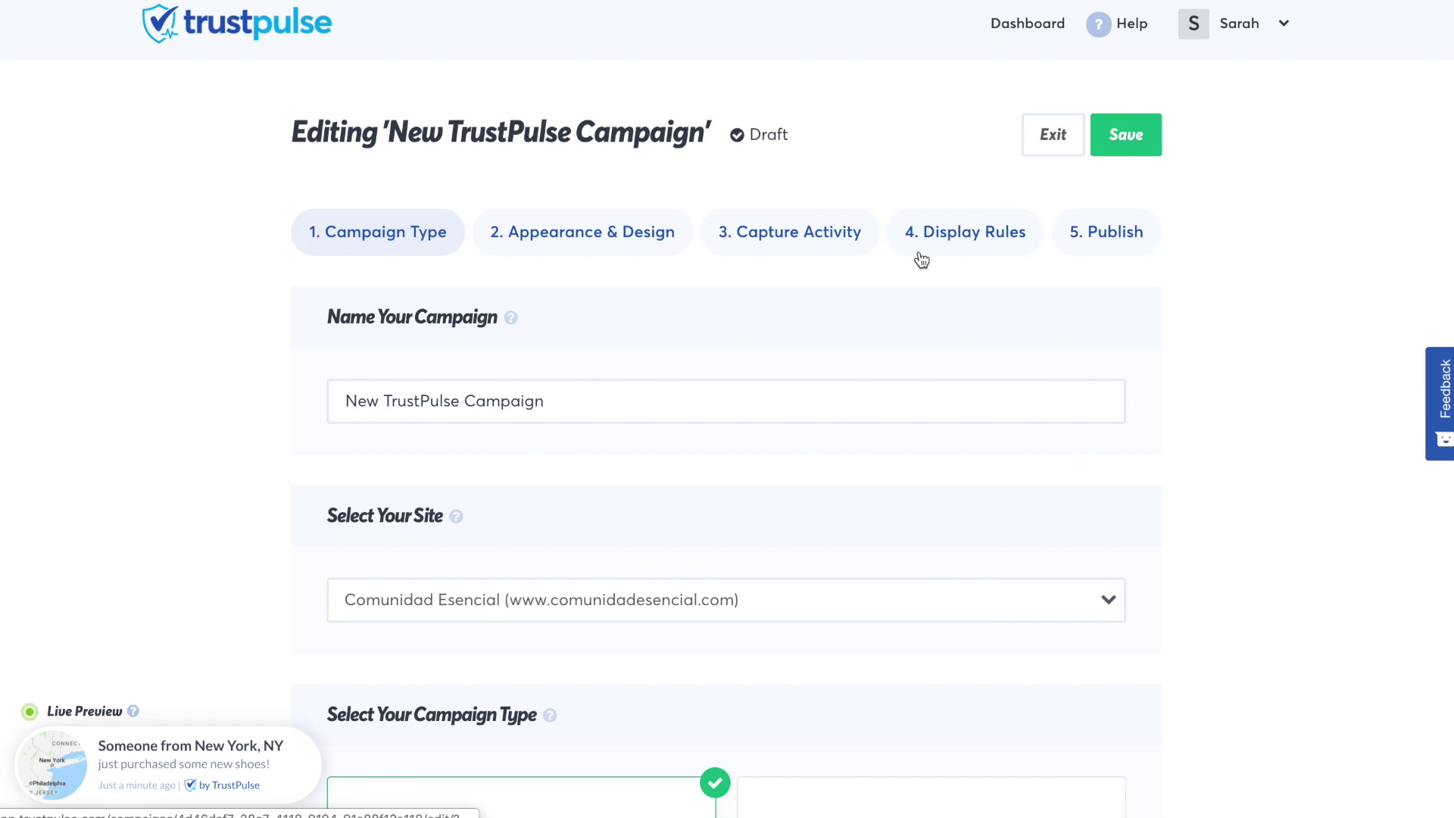
Name the campaign 'Flash Sale Live Notification Campaign', target the test site, keeping Recent Activity.
{"action": "left_click_drag", "start_coordinate": [564, 396], "coordinate": [403, 376]}
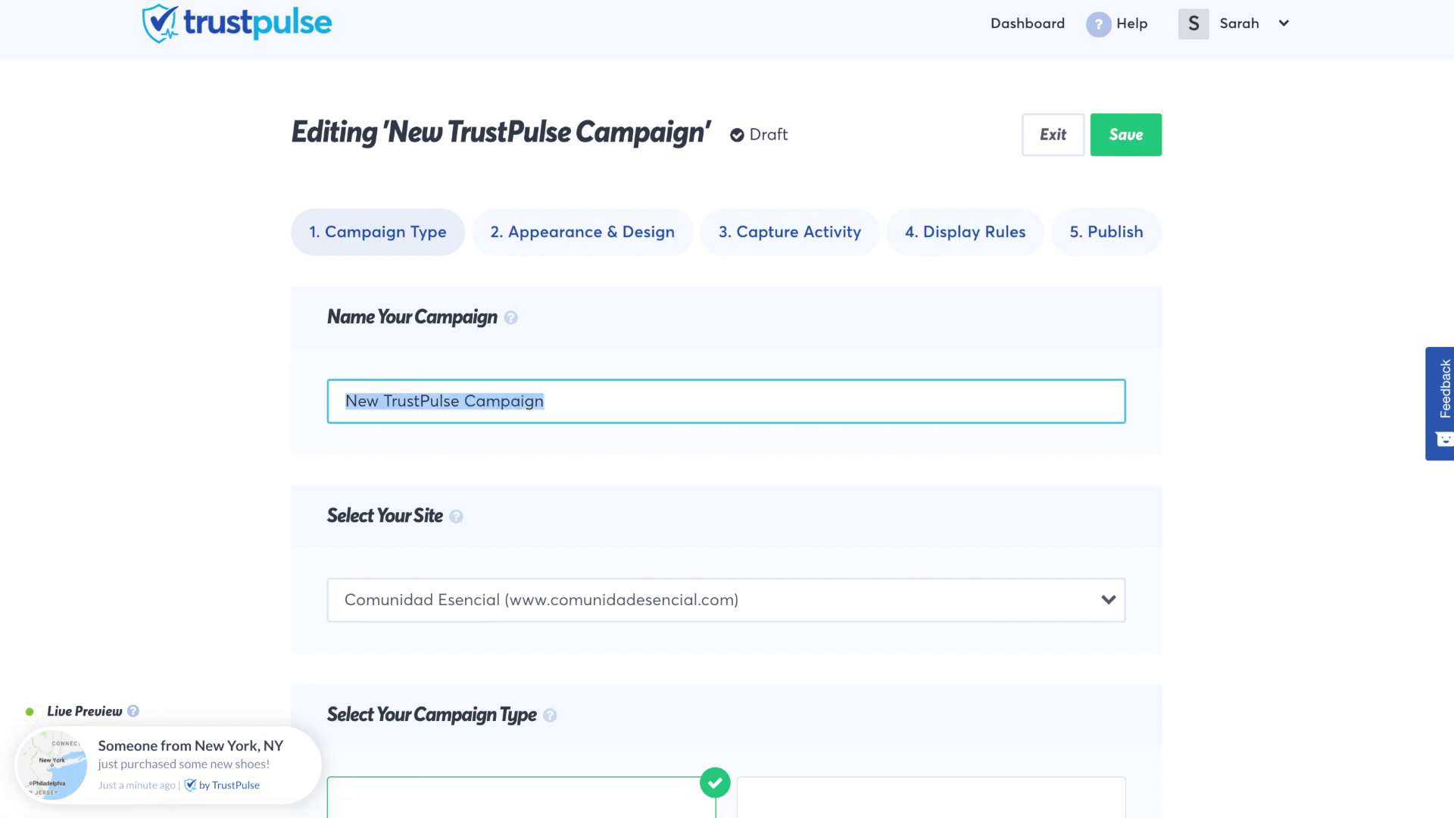
{"action": "type", "text": "Flash Sale Live "}
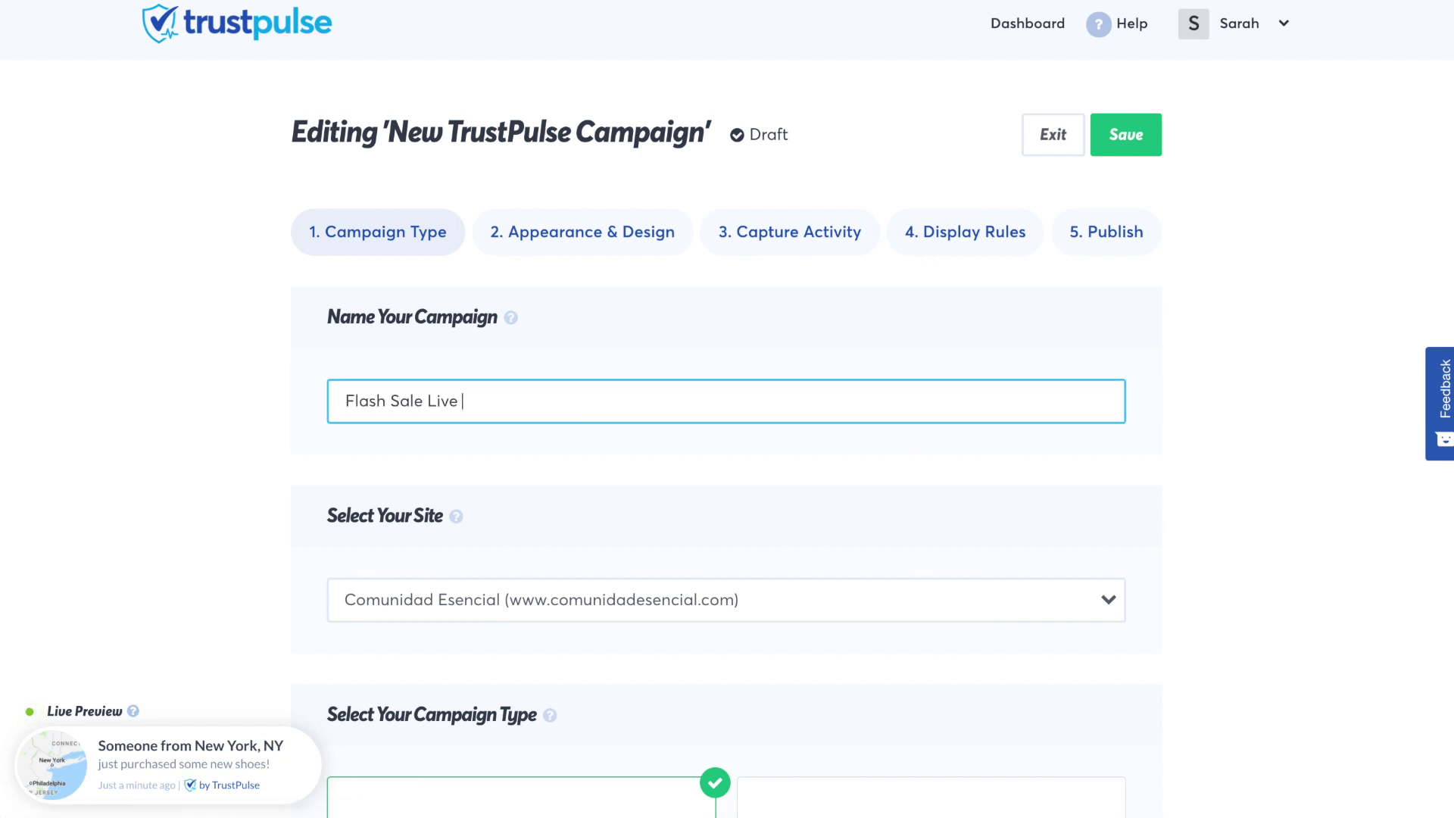
{"action": "type", "text": "Notification Campaig"}
{"action": "left_click", "coordinate": [489, 598]}
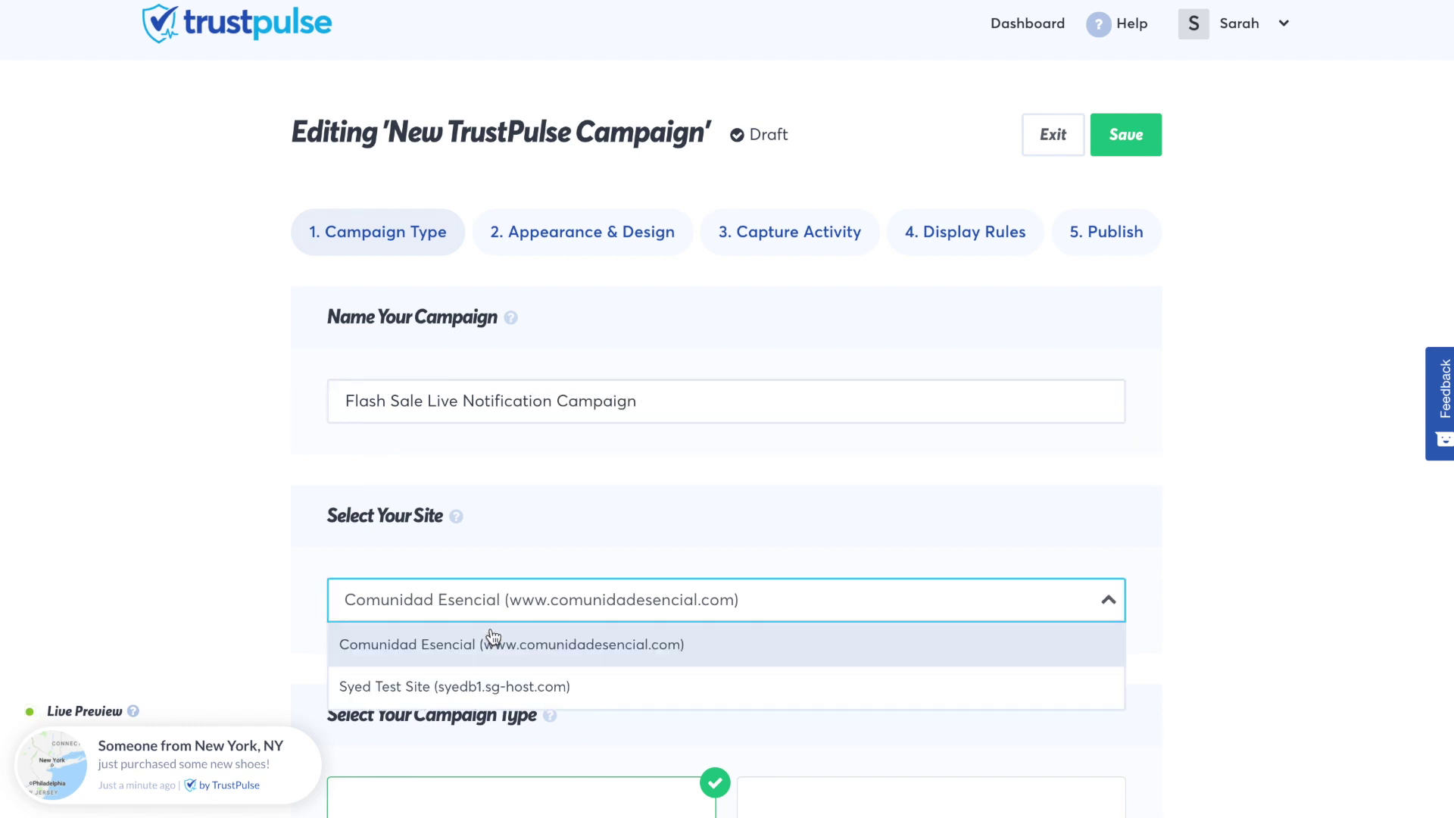
{"action": "left_click", "coordinate": [485, 676]}
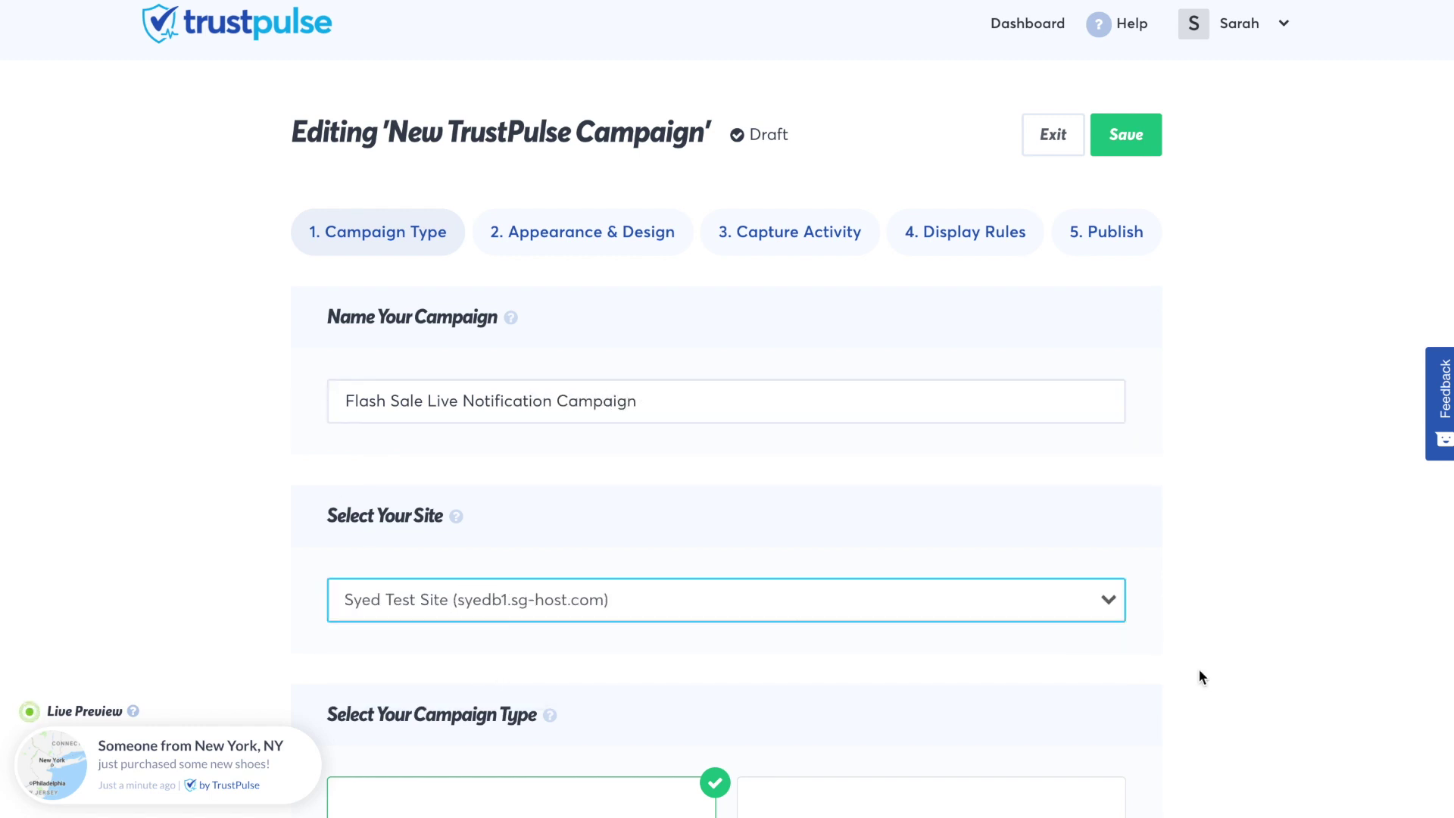
{"action": "scroll", "coordinate": [1198, 670], "scroll_direction": "down", "scroll_amount": 4}
{"action": "scroll", "coordinate": [1199, 671], "scroll_direction": "down", "scroll_amount": 5}
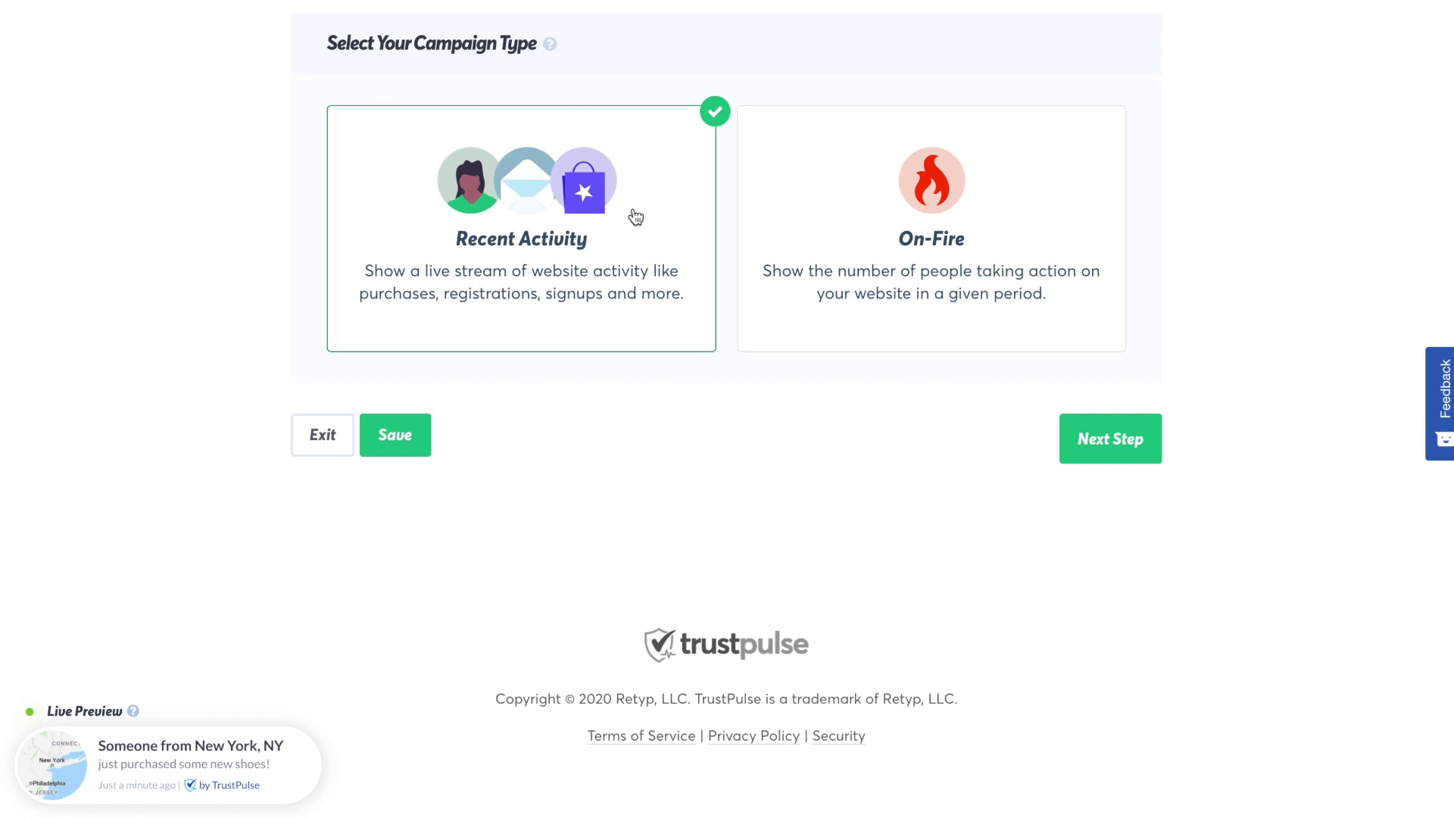
{"action": "left_click", "coordinate": [1097, 439]}
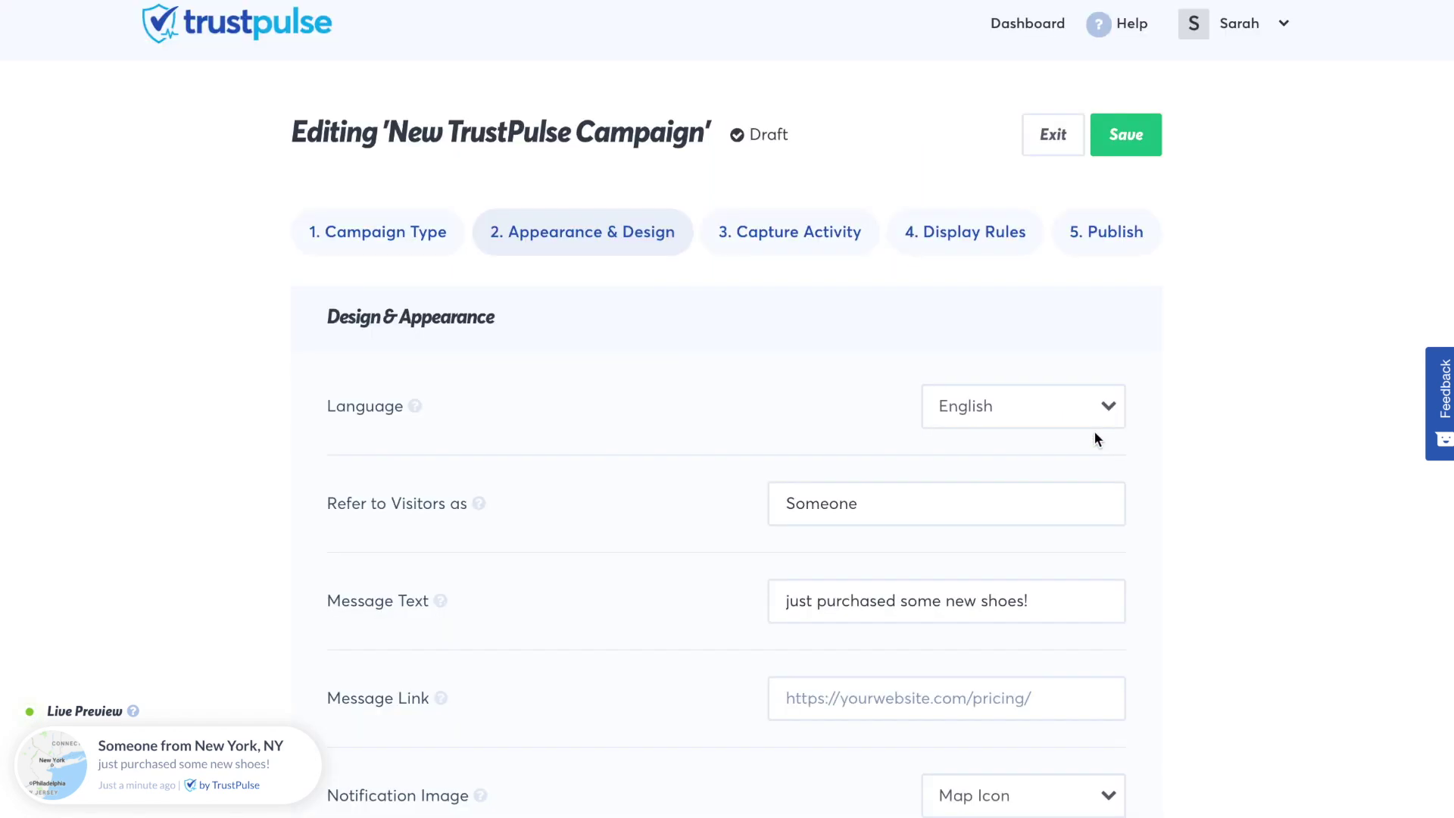
Change the visitor label to 'One Shopper' and the message to 'just saved 20% at checkout!'.
{"action": "left_click_drag", "start_coordinate": [992, 502], "coordinate": [796, 457]}
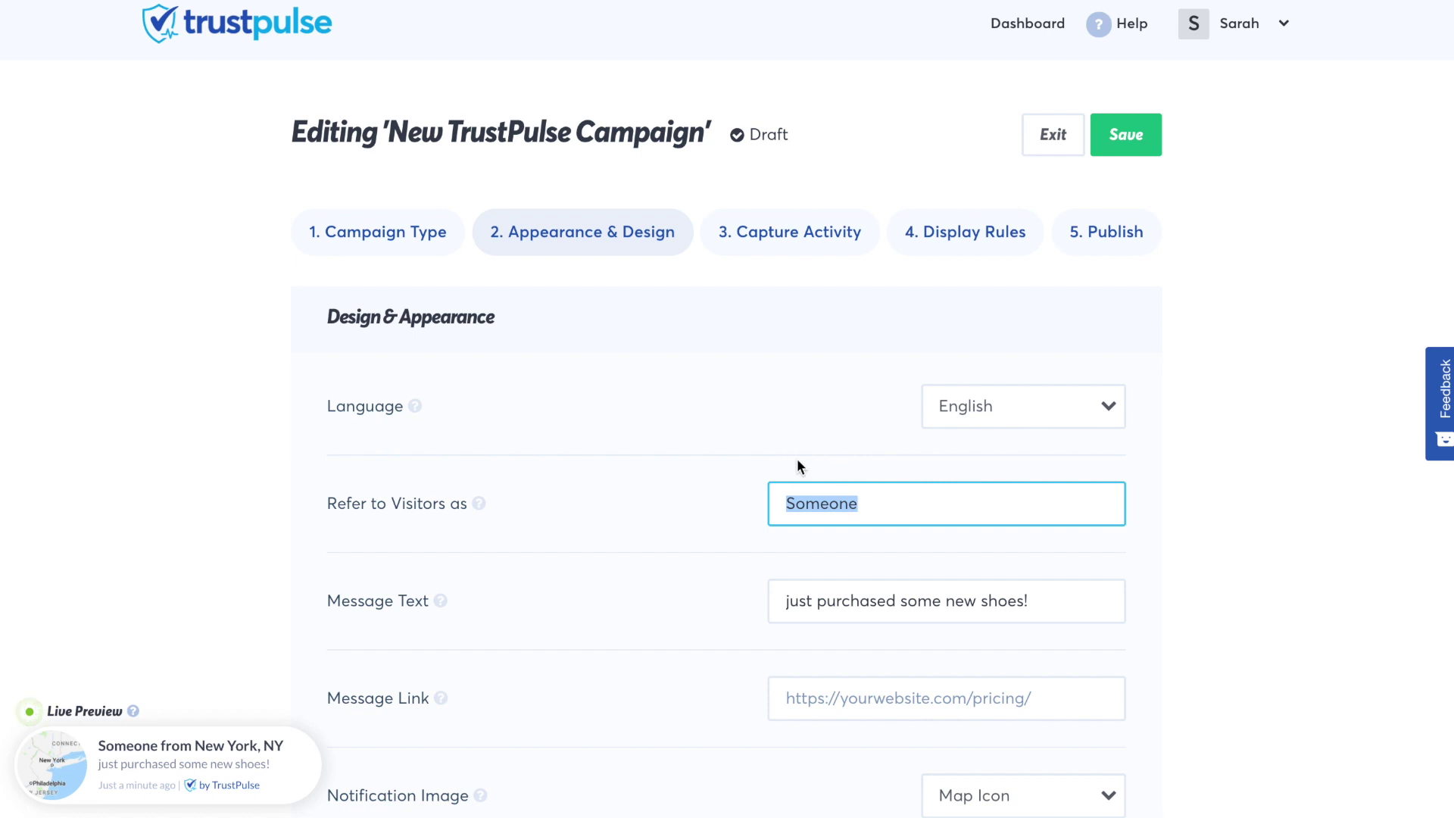
{"action": "type", "text": "One Shopper"}
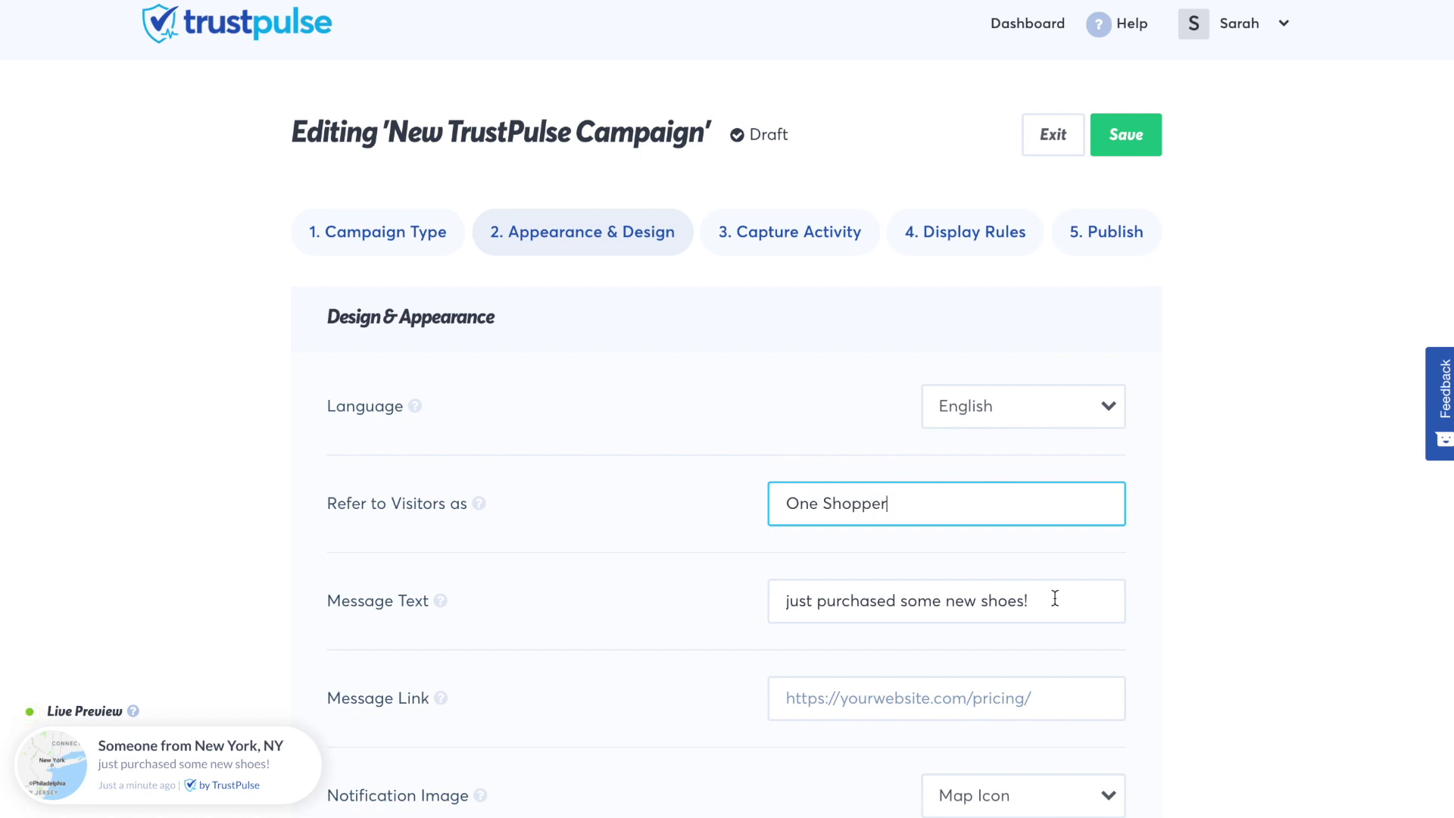
{"action": "left_click_drag", "start_coordinate": [1055, 598], "coordinate": [820, 597]}
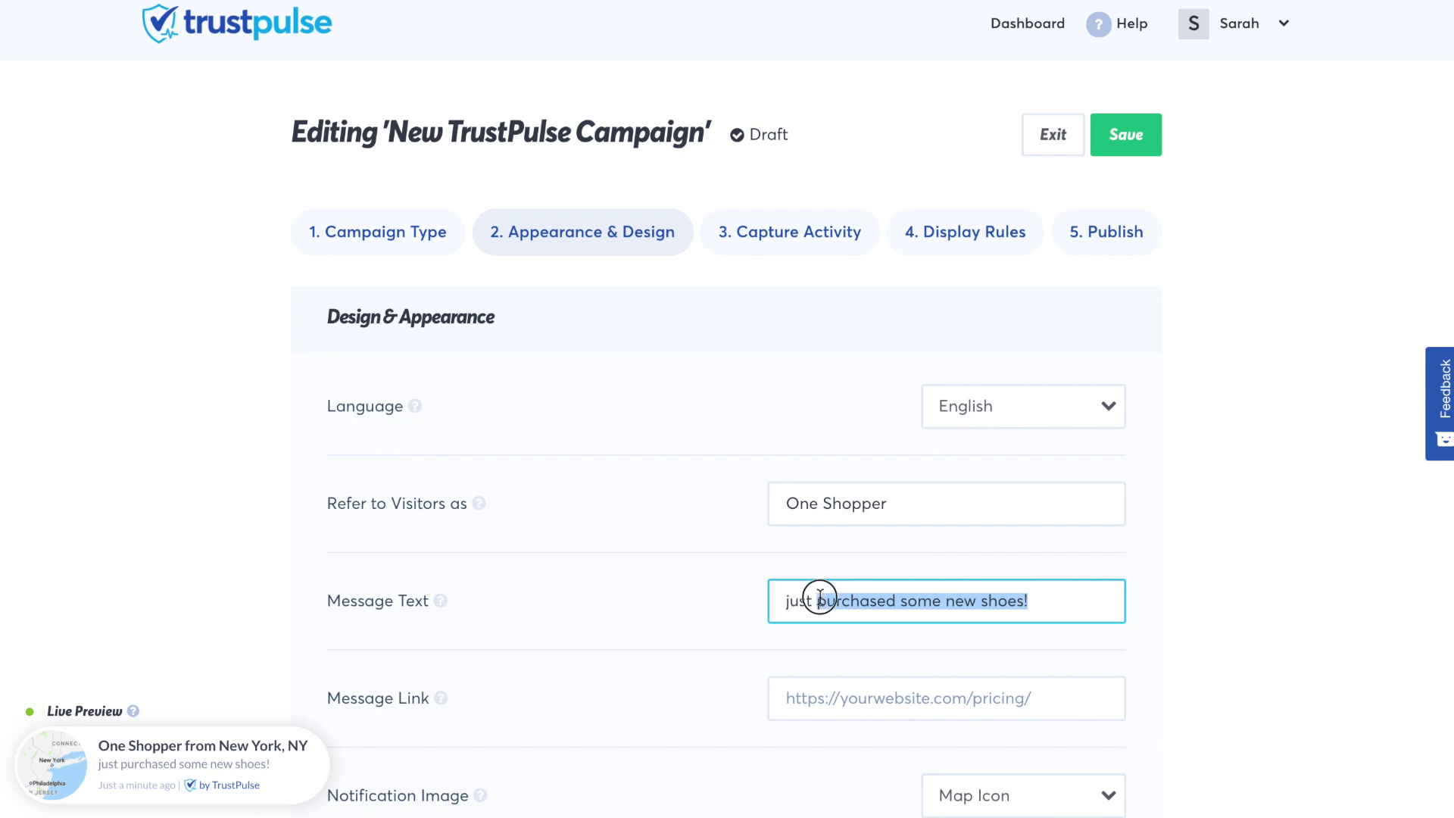
{"action": "type", "text": "saved 20% at checkto"}
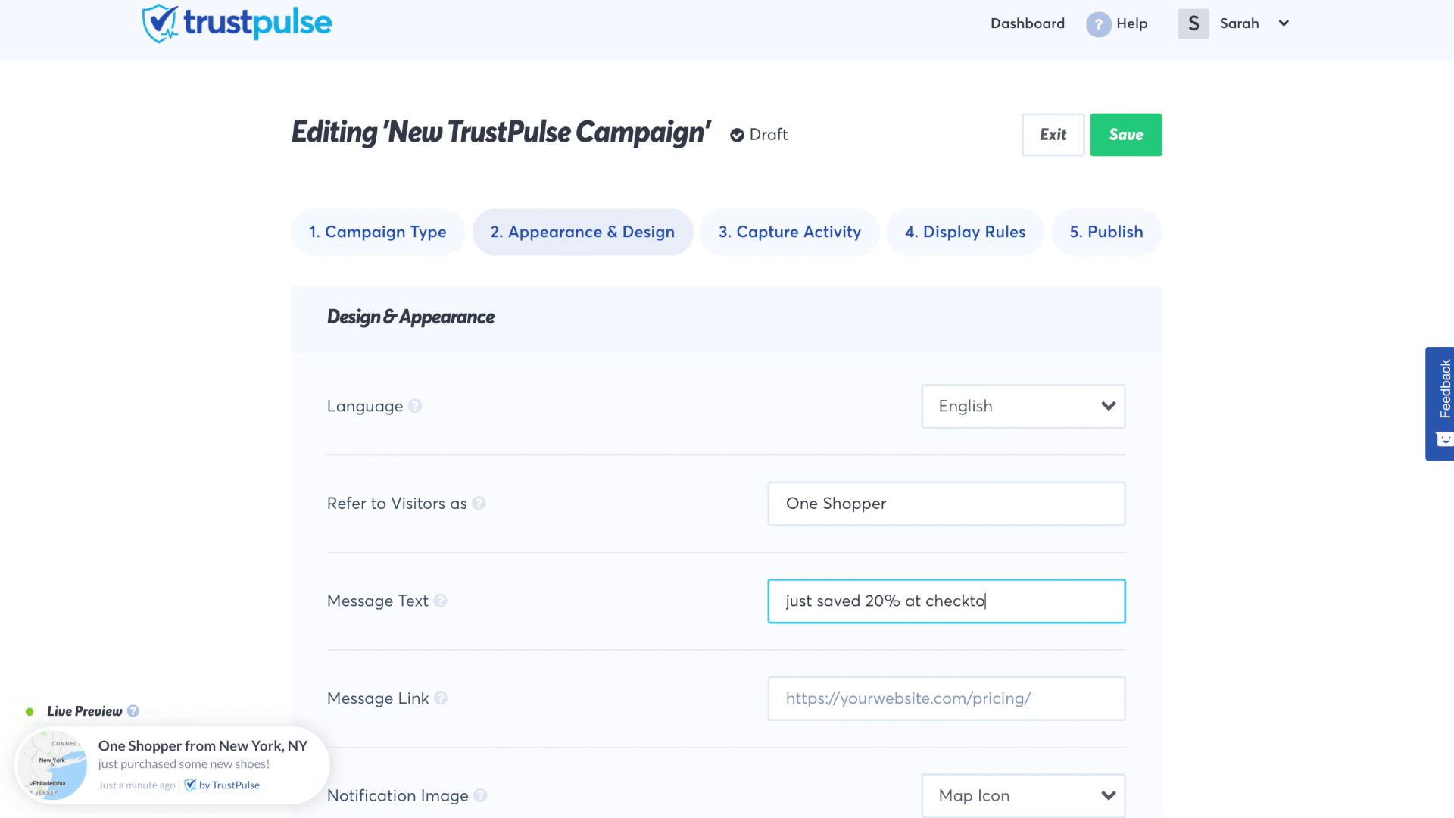
{"action": "left_click", "coordinate": [969, 695]}
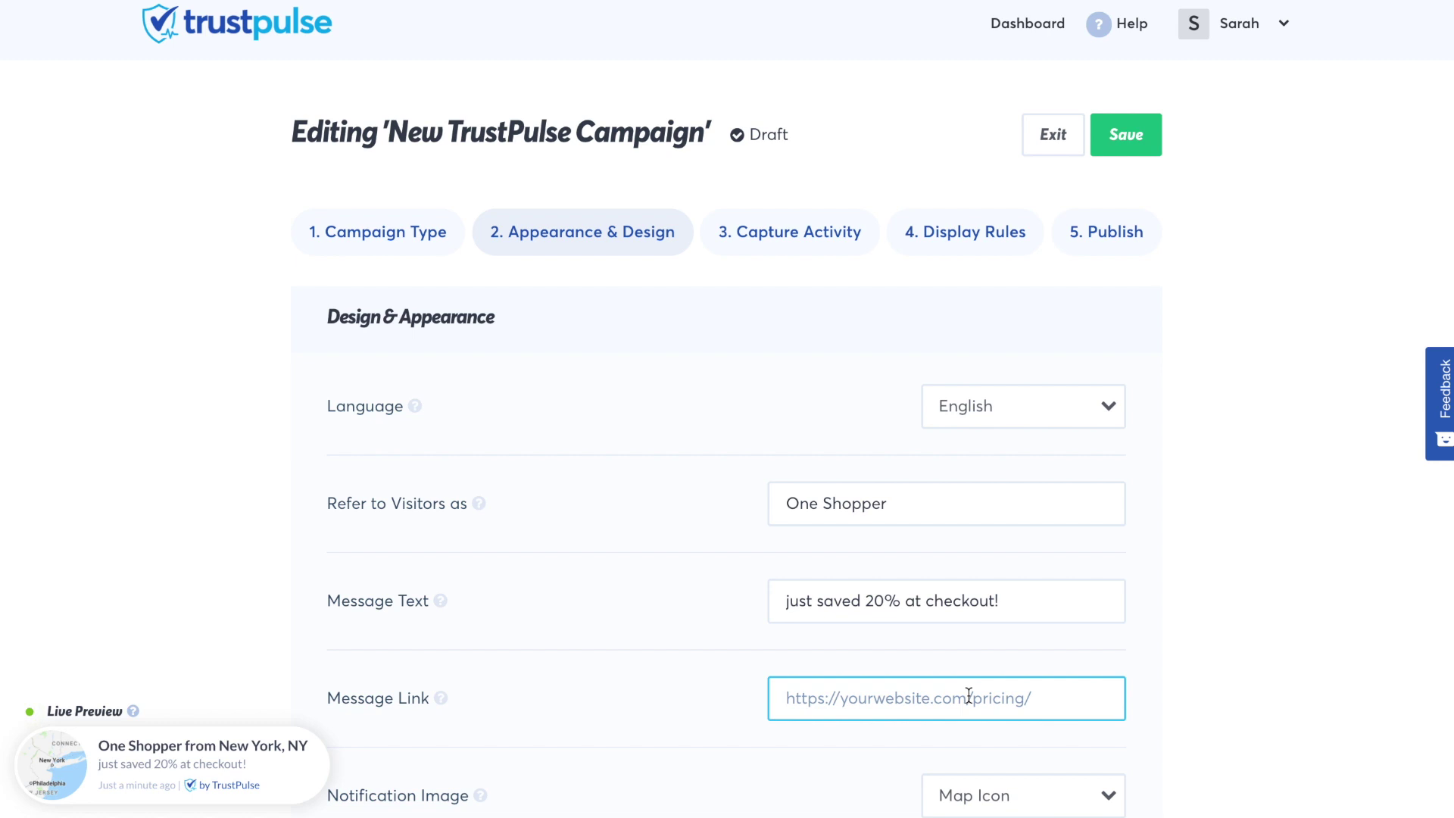
{"action": "type", "text": "https:/"}
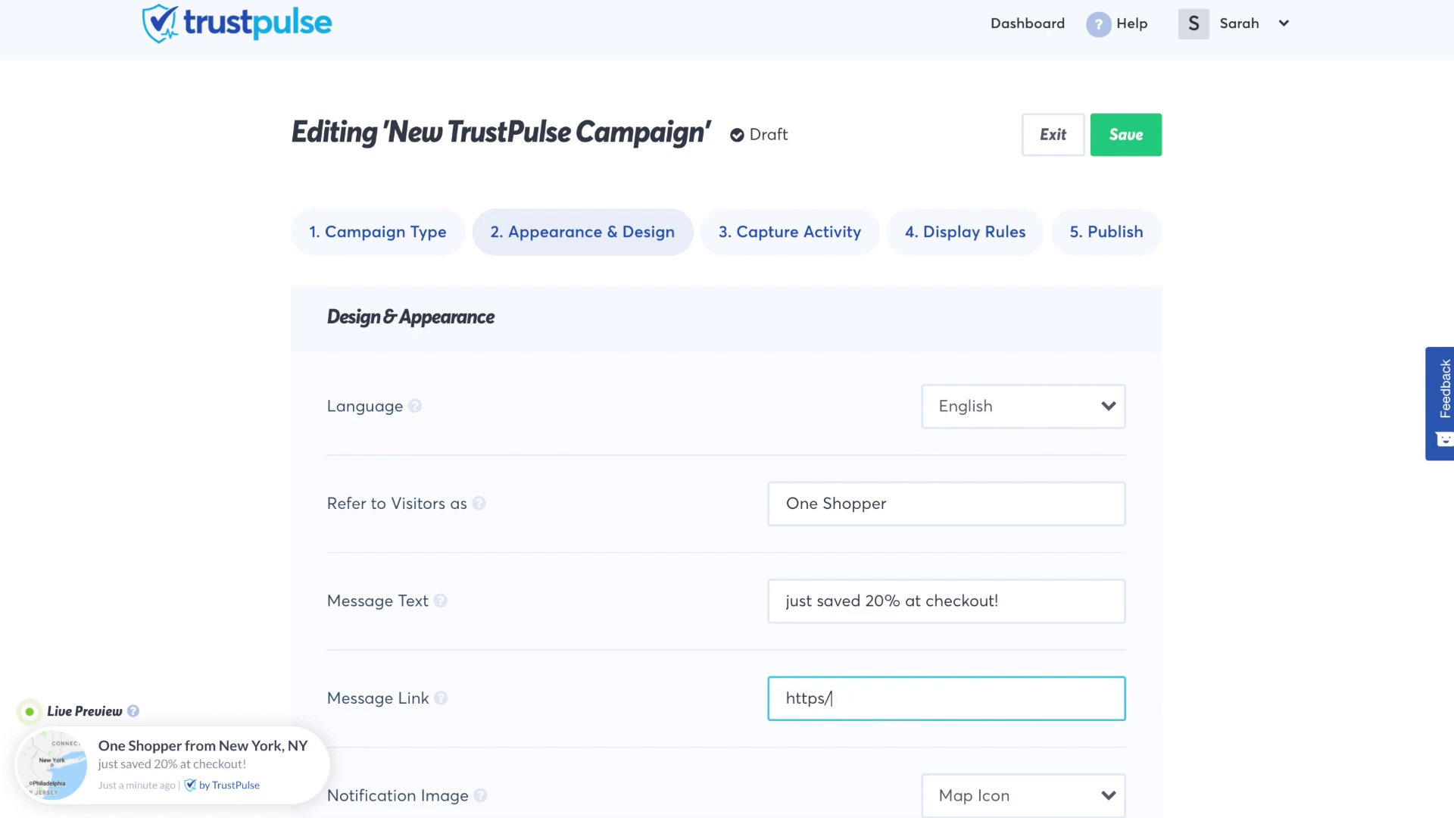
{"action": "type", "text": "/yoursite.com/"}
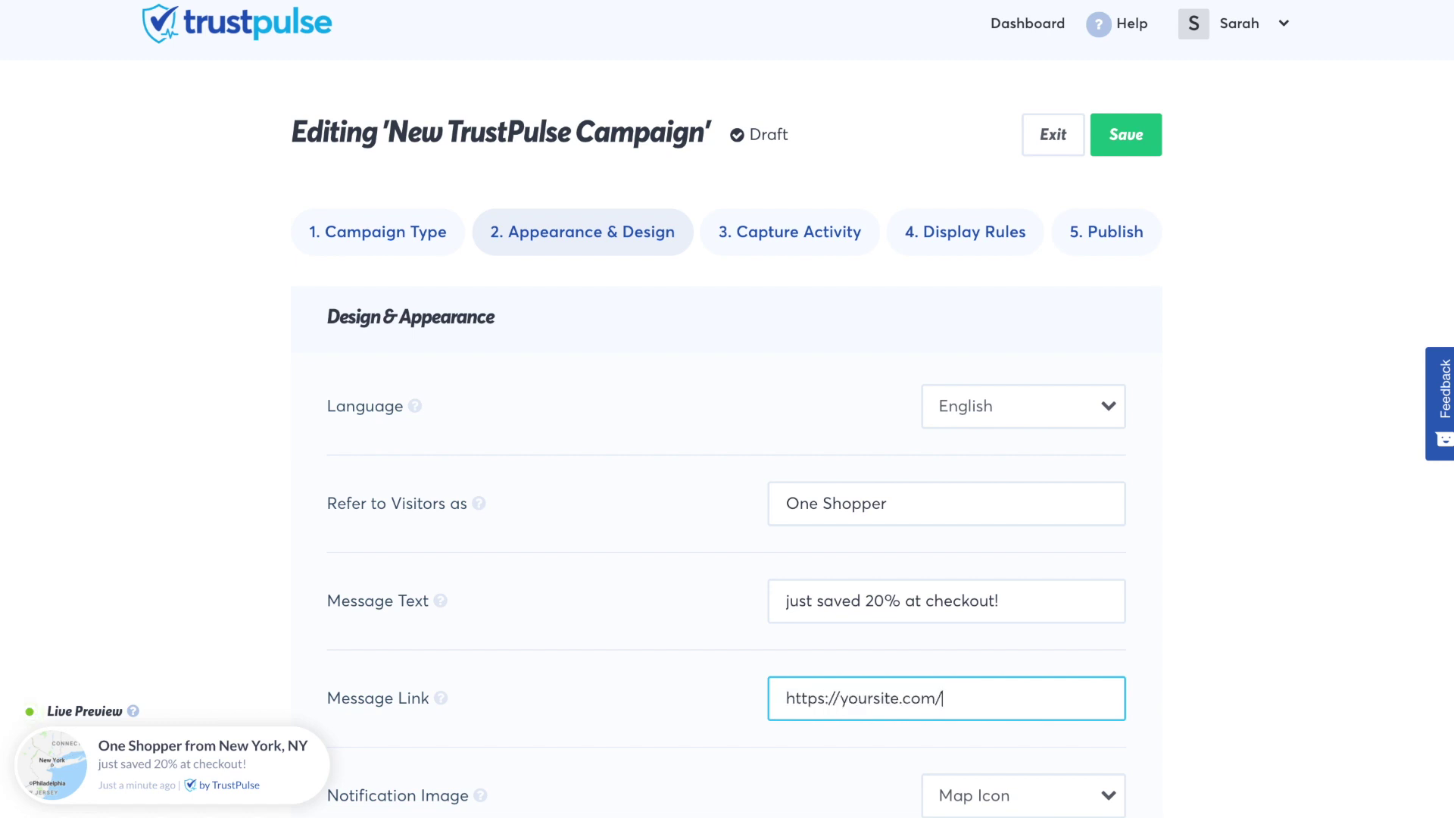
{"action": "type", "text": "flashsalelanding"}
{"action": "scroll", "coordinate": [1324, 636], "scroll_direction": "down", "scroll_amount": 5}
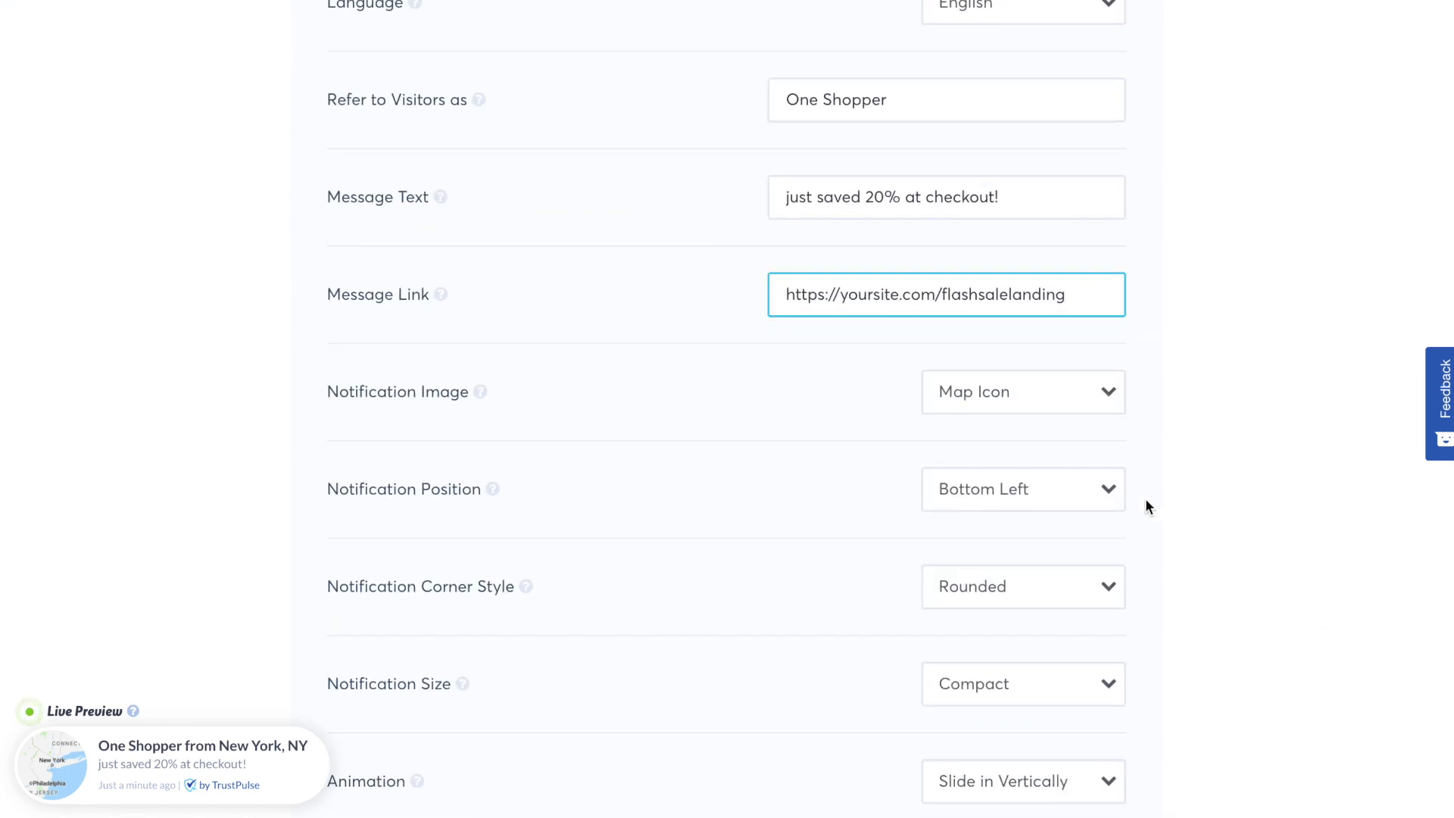
Set the notification image to the pre-made red-shirted person icon.
{"action": "left_click", "coordinate": [1098, 409]}
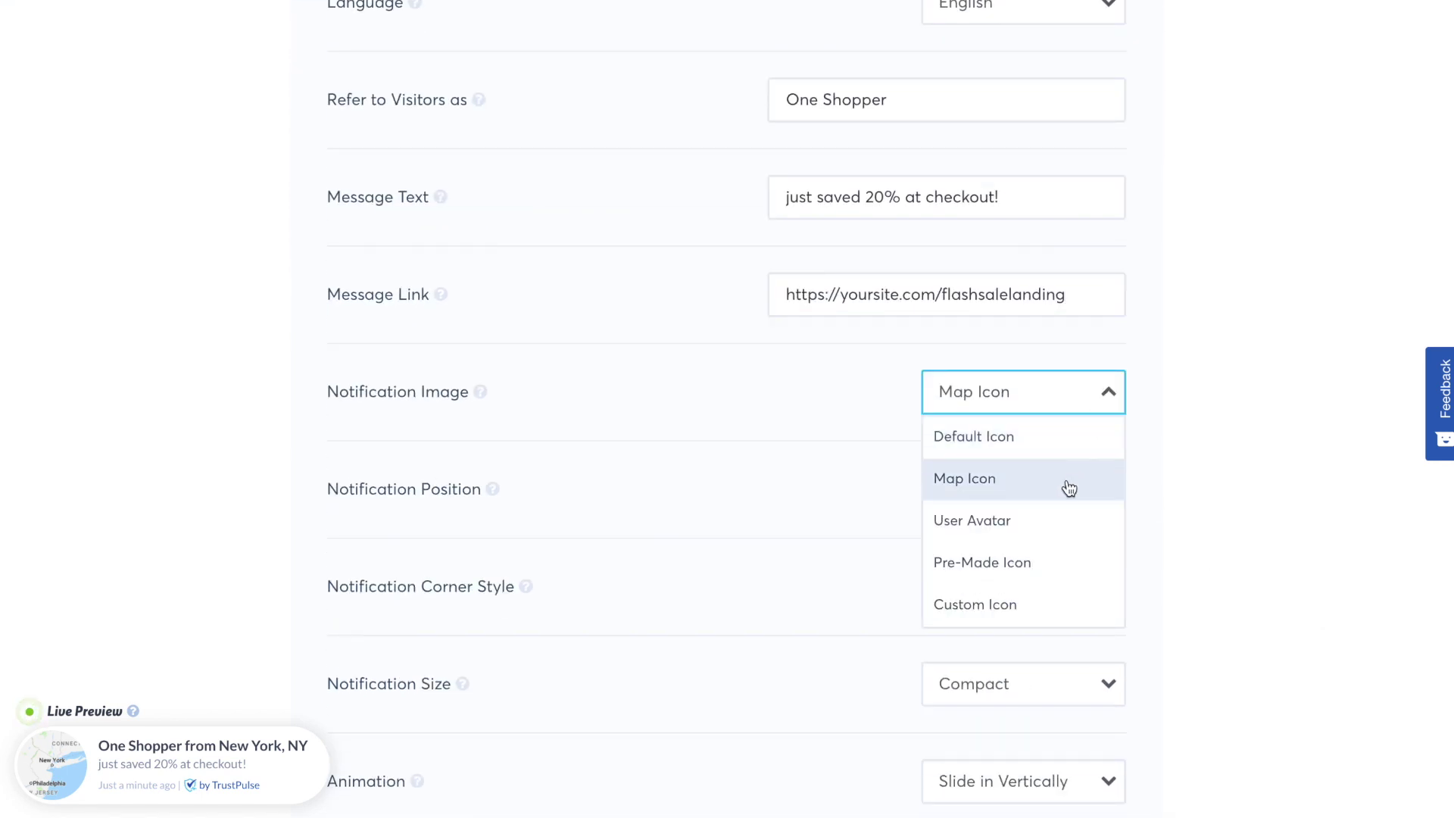
{"action": "left_click", "coordinate": [1059, 522]}
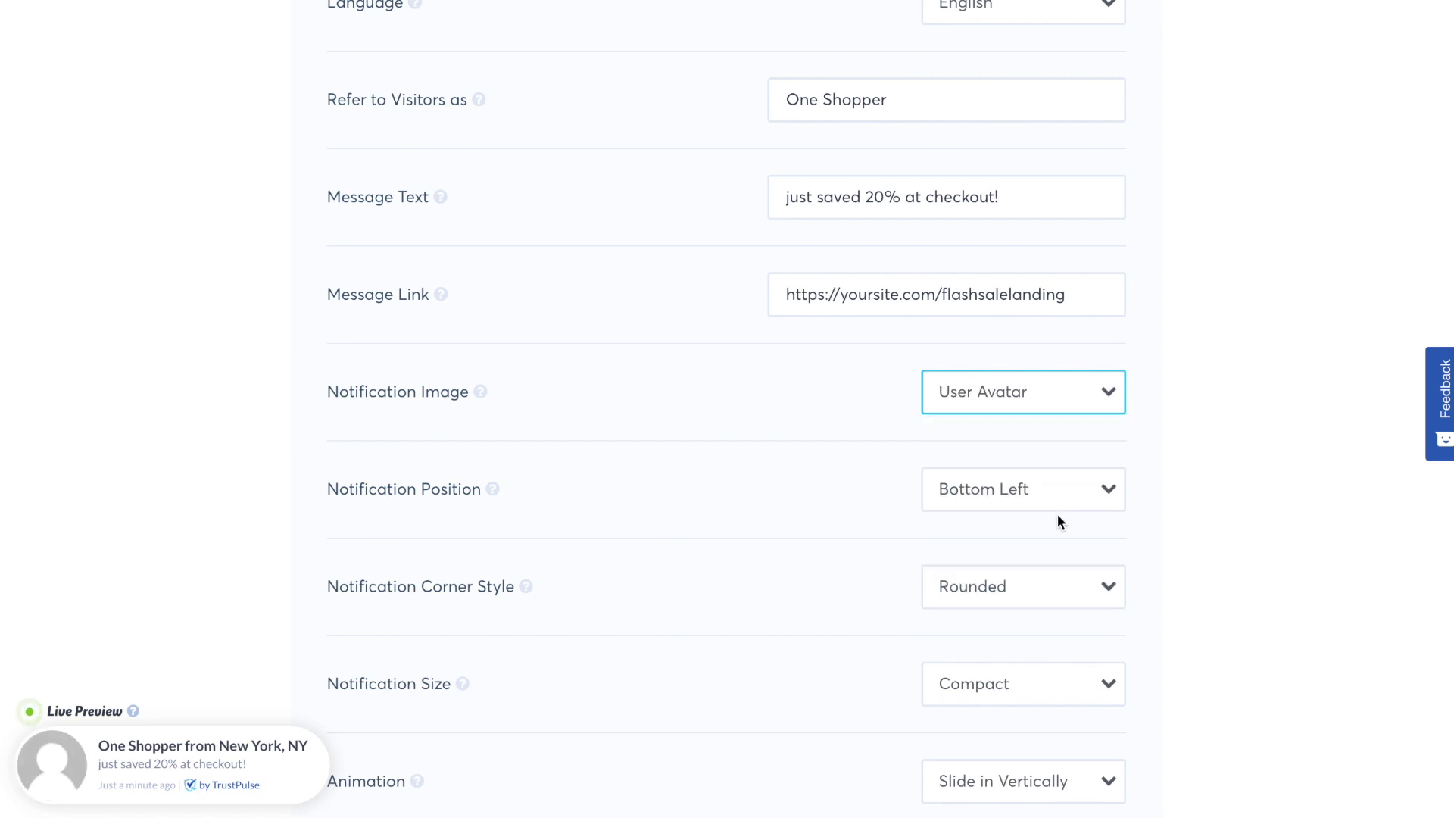
{"action": "left_click", "coordinate": [1103, 408]}
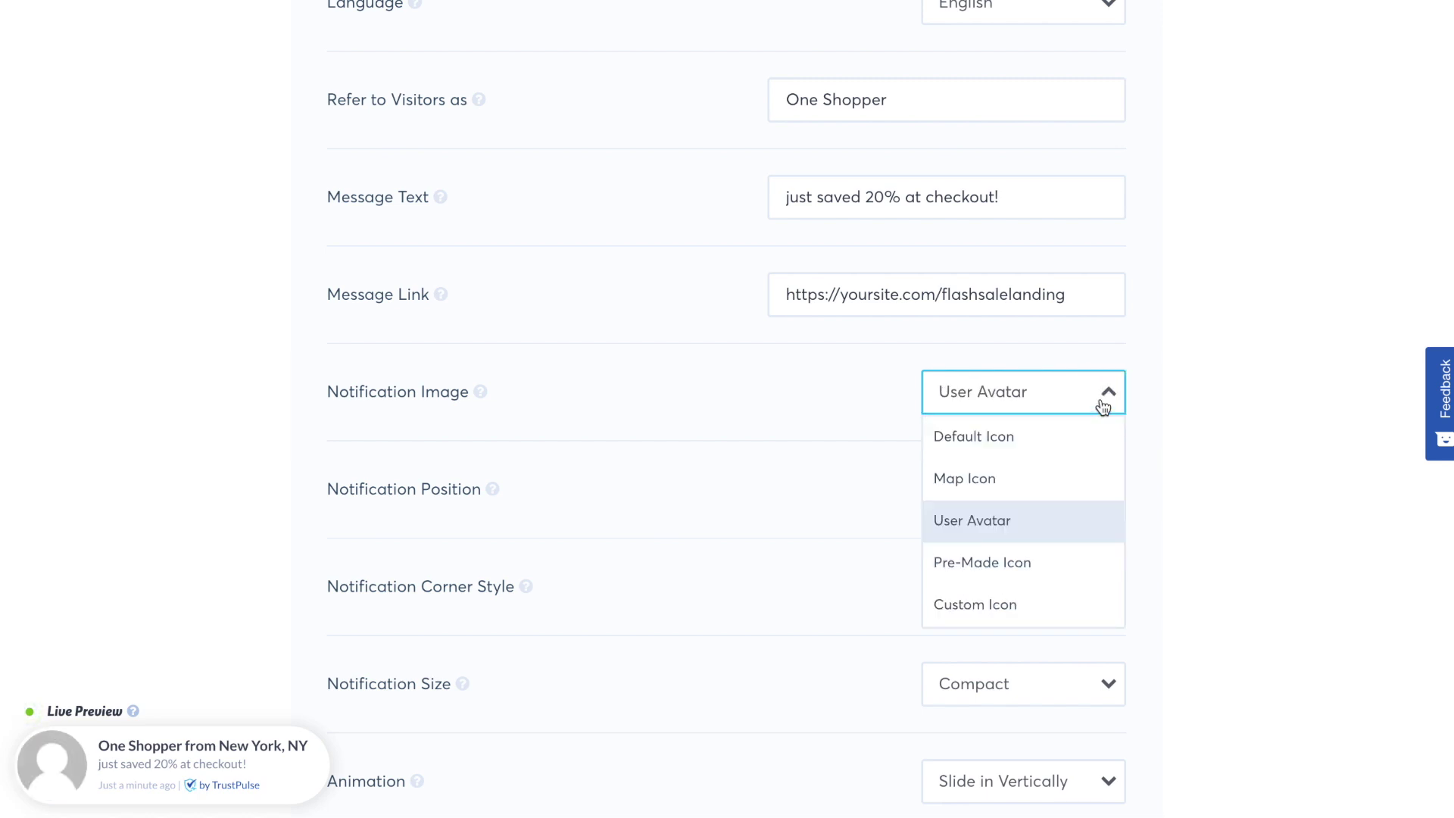
{"action": "left_click", "coordinate": [1059, 562]}
{"action": "left_click", "coordinate": [1107, 472]}
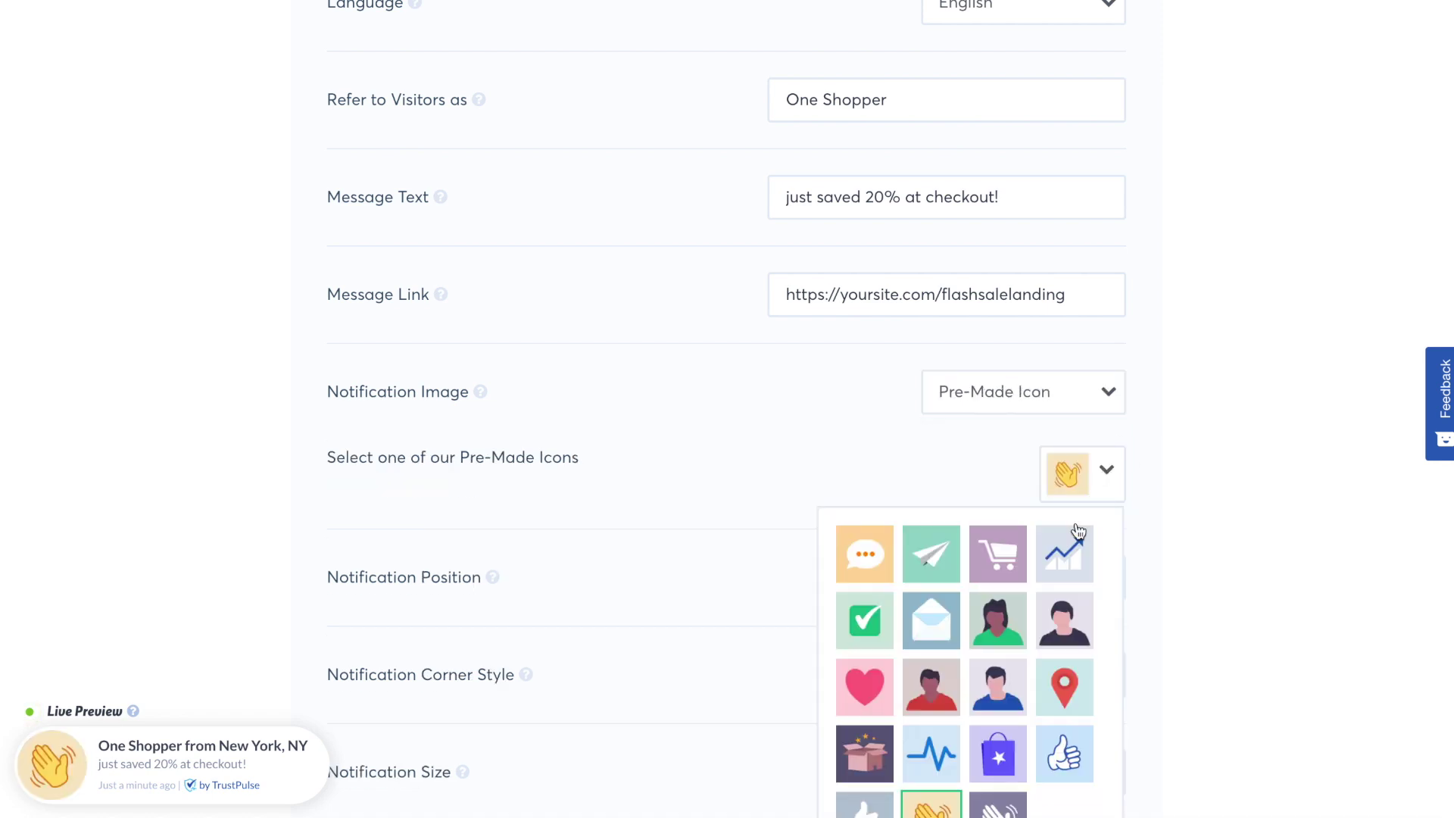
{"action": "left_click", "coordinate": [936, 685]}
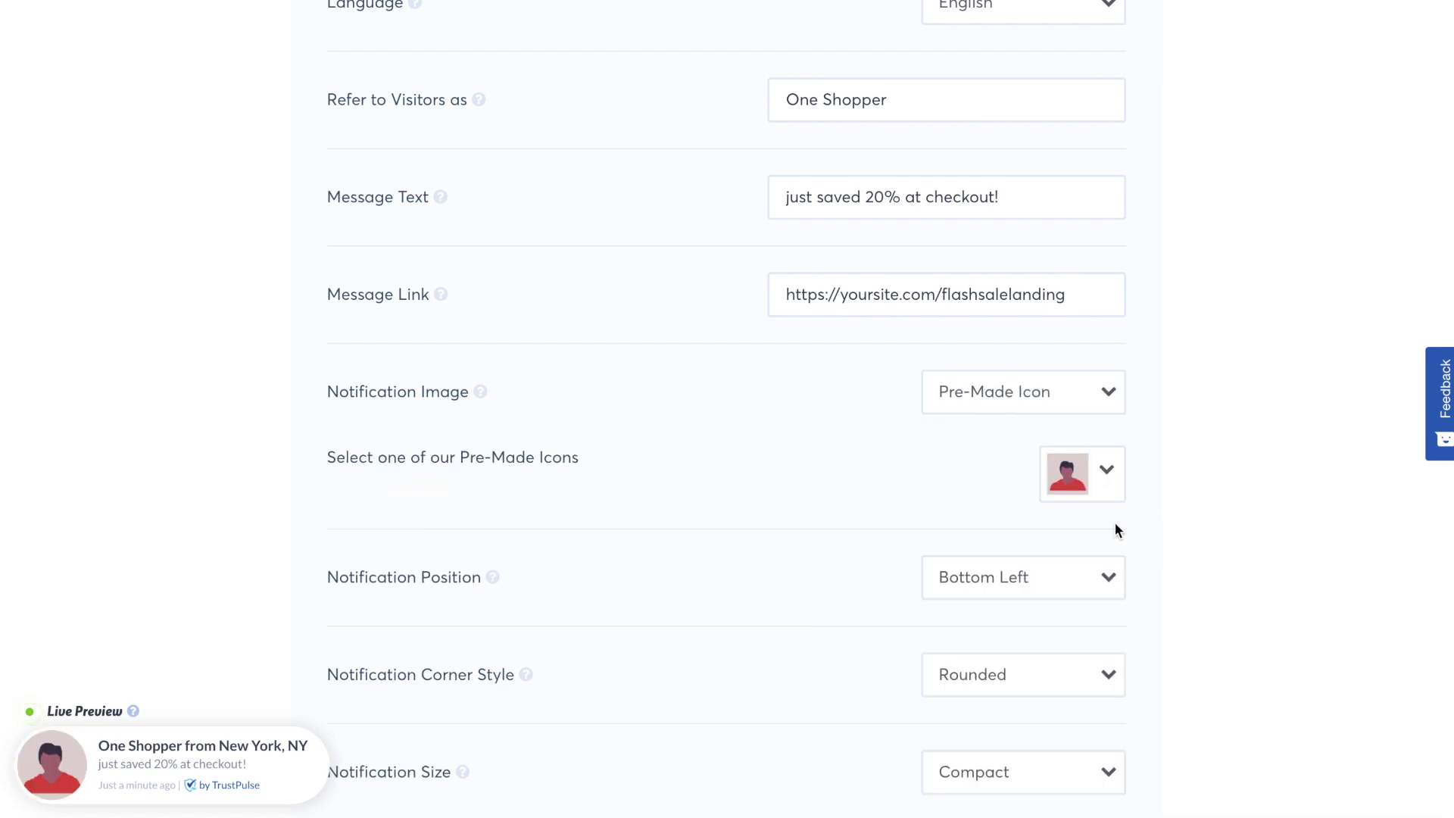
Try bottom-right, top-left and top-right positions, then keep the notification at bottom left.
{"action": "left_click", "coordinate": [1082, 592]}
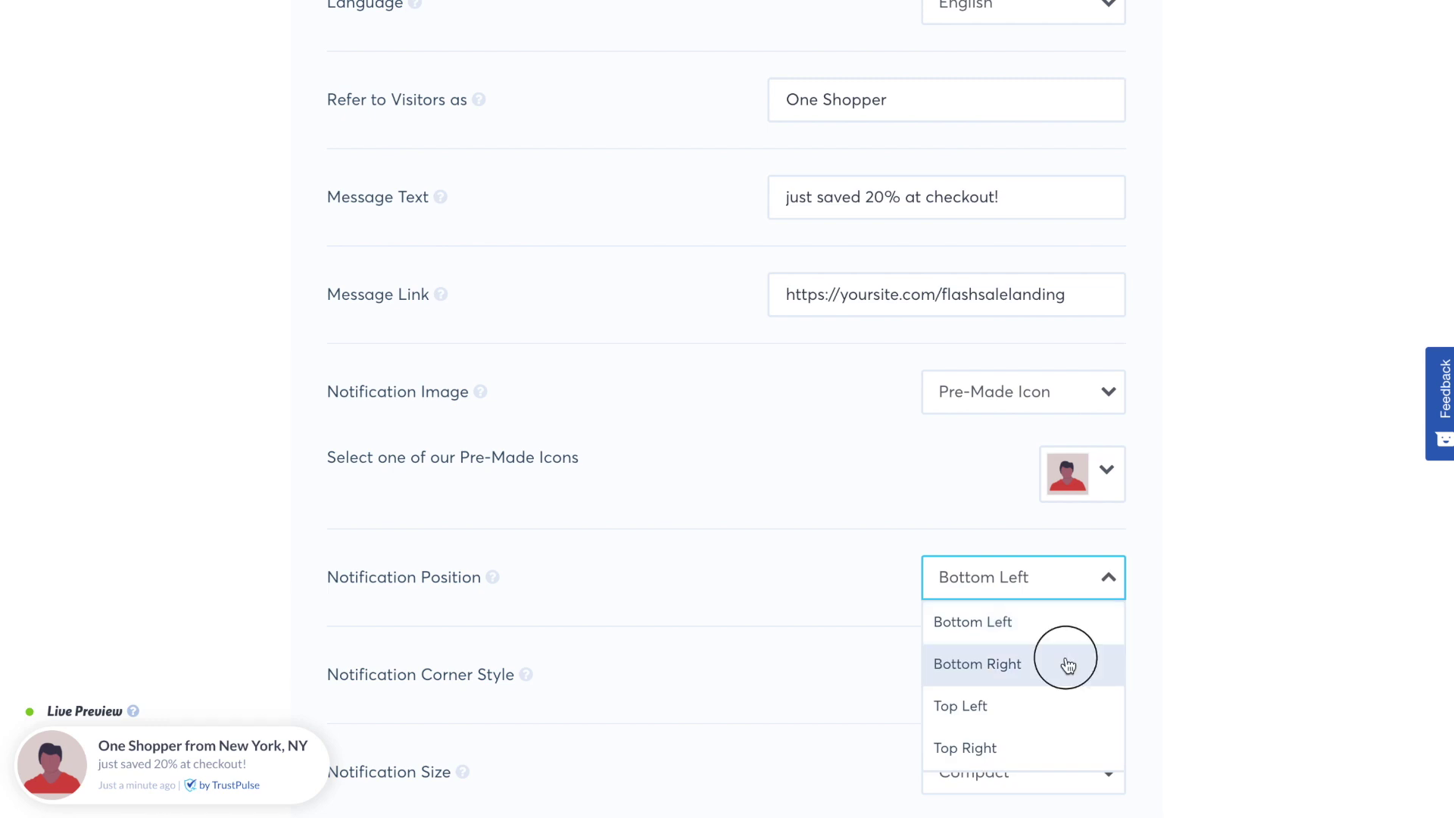
{"action": "left_click", "coordinate": [1068, 664]}
{"action": "left_click", "coordinate": [1109, 575]}
{"action": "left_click", "coordinate": [1077, 704]}
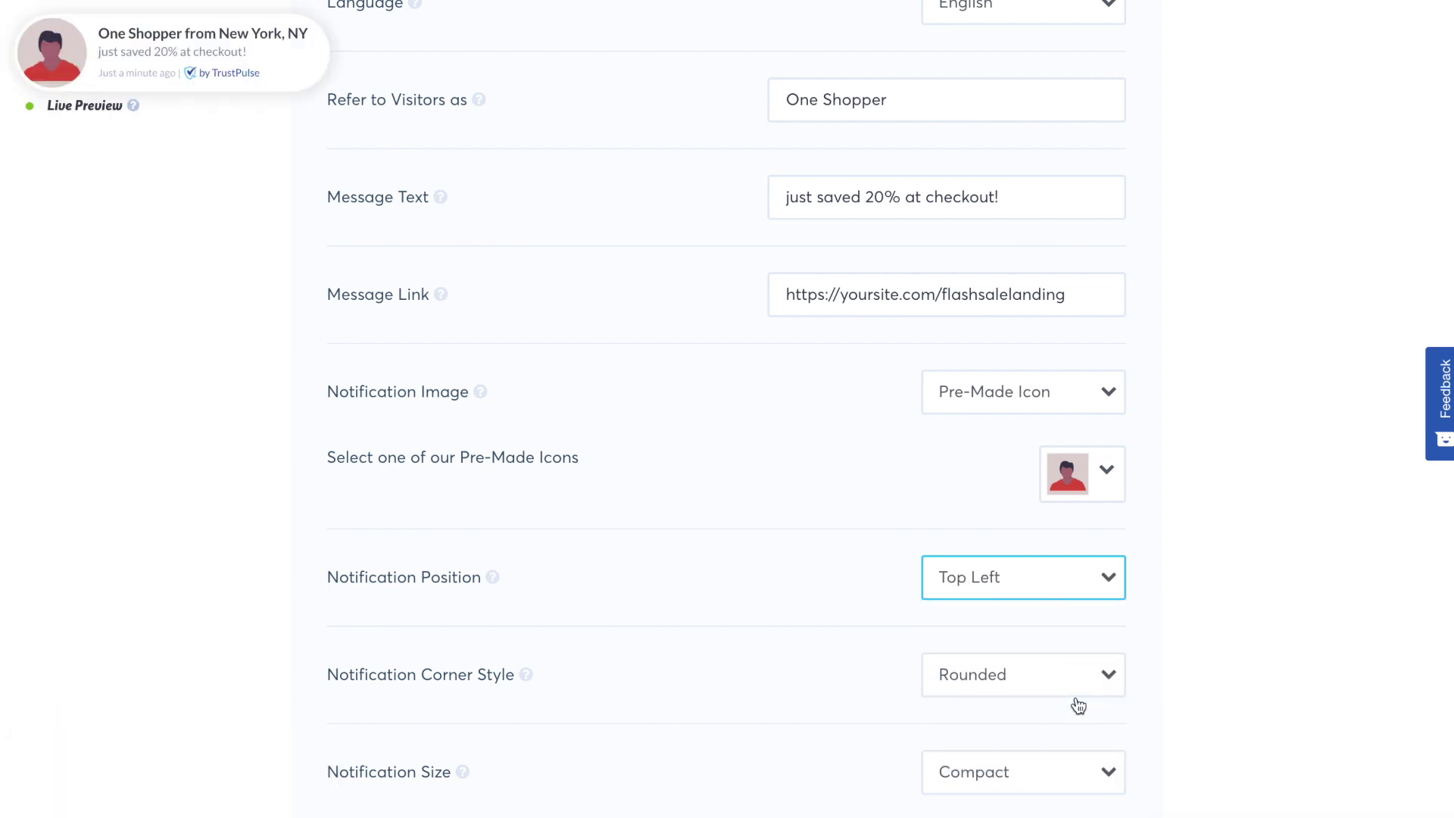
{"action": "left_click", "coordinate": [1059, 590]}
{"action": "left_click", "coordinate": [1029, 748]}
{"action": "left_click", "coordinate": [1038, 590]}
{"action": "left_click", "coordinate": [1053, 621]}
Try sharp corners and Expanded size, then restore rounded corners and Compact size.
{"action": "left_click", "coordinate": [1103, 675]}
{"action": "left_click", "coordinate": [1073, 757]}
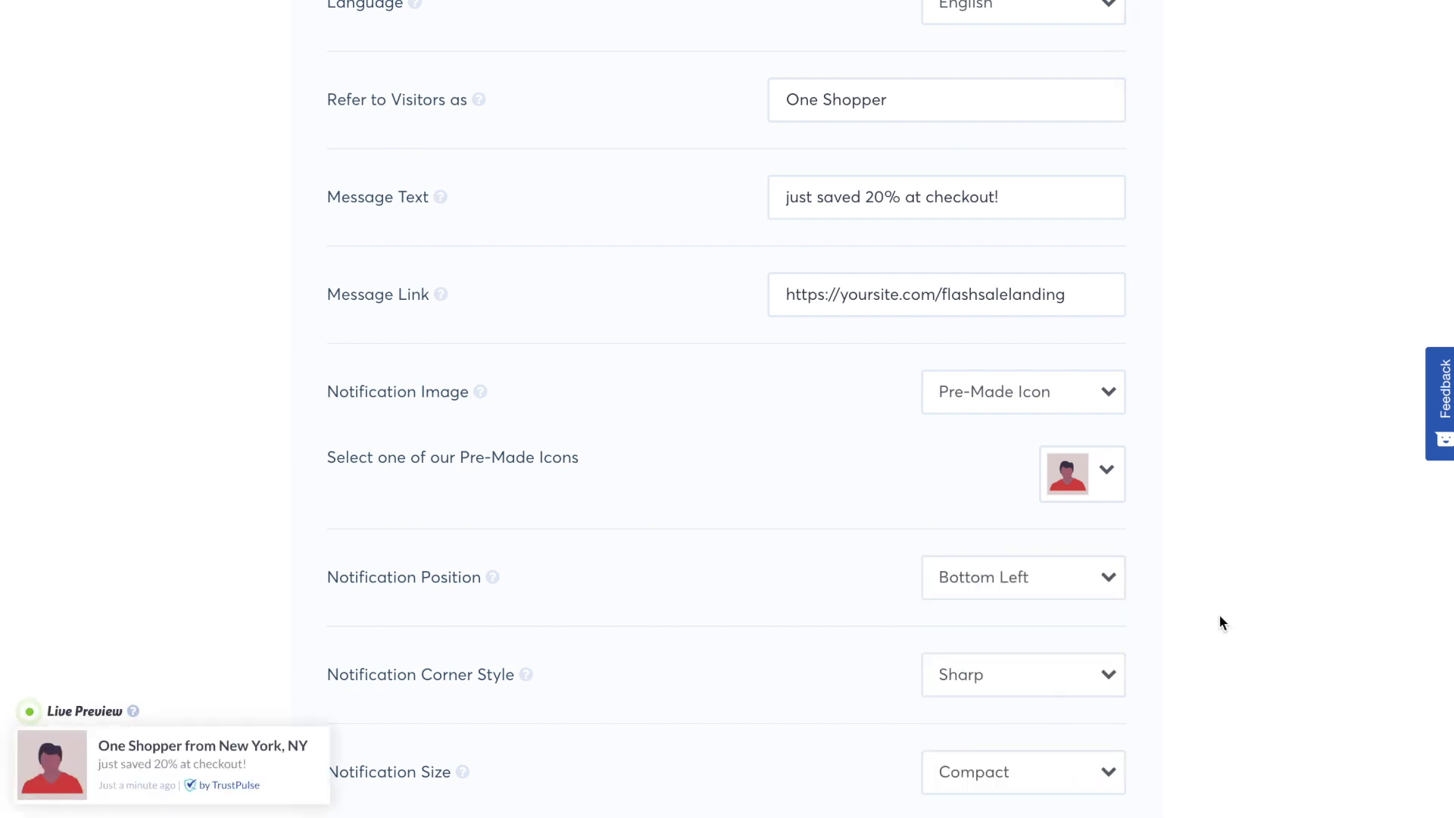
{"action": "scroll", "coordinate": [1119, 635], "scroll_direction": "down", "scroll_amount": 2}
{"action": "left_click", "coordinate": [1052, 463]}
{"action": "left_click", "coordinate": [1043, 497]}
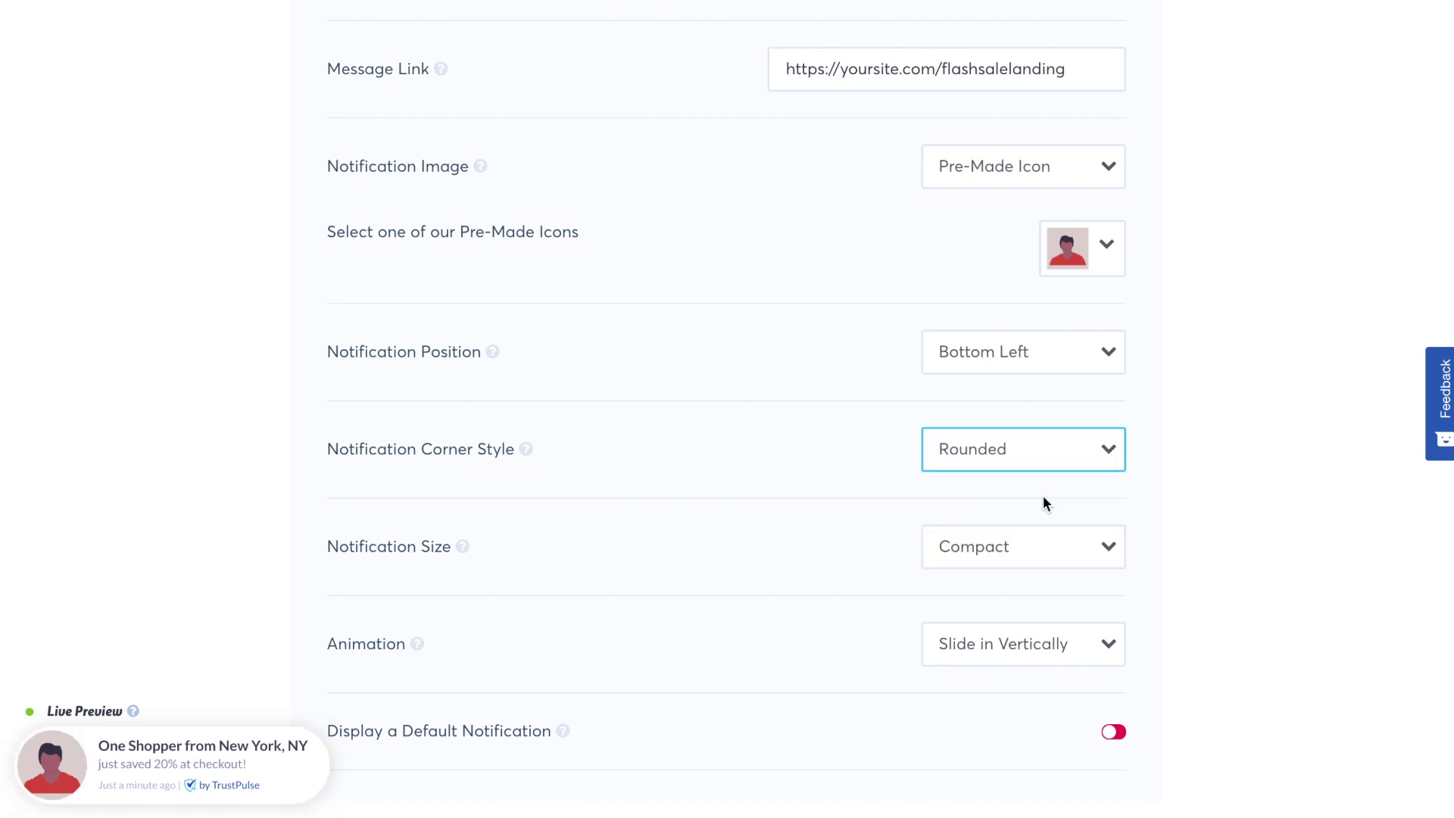
{"action": "left_click", "coordinate": [1047, 559]}
{"action": "left_click", "coordinate": [1025, 633]}
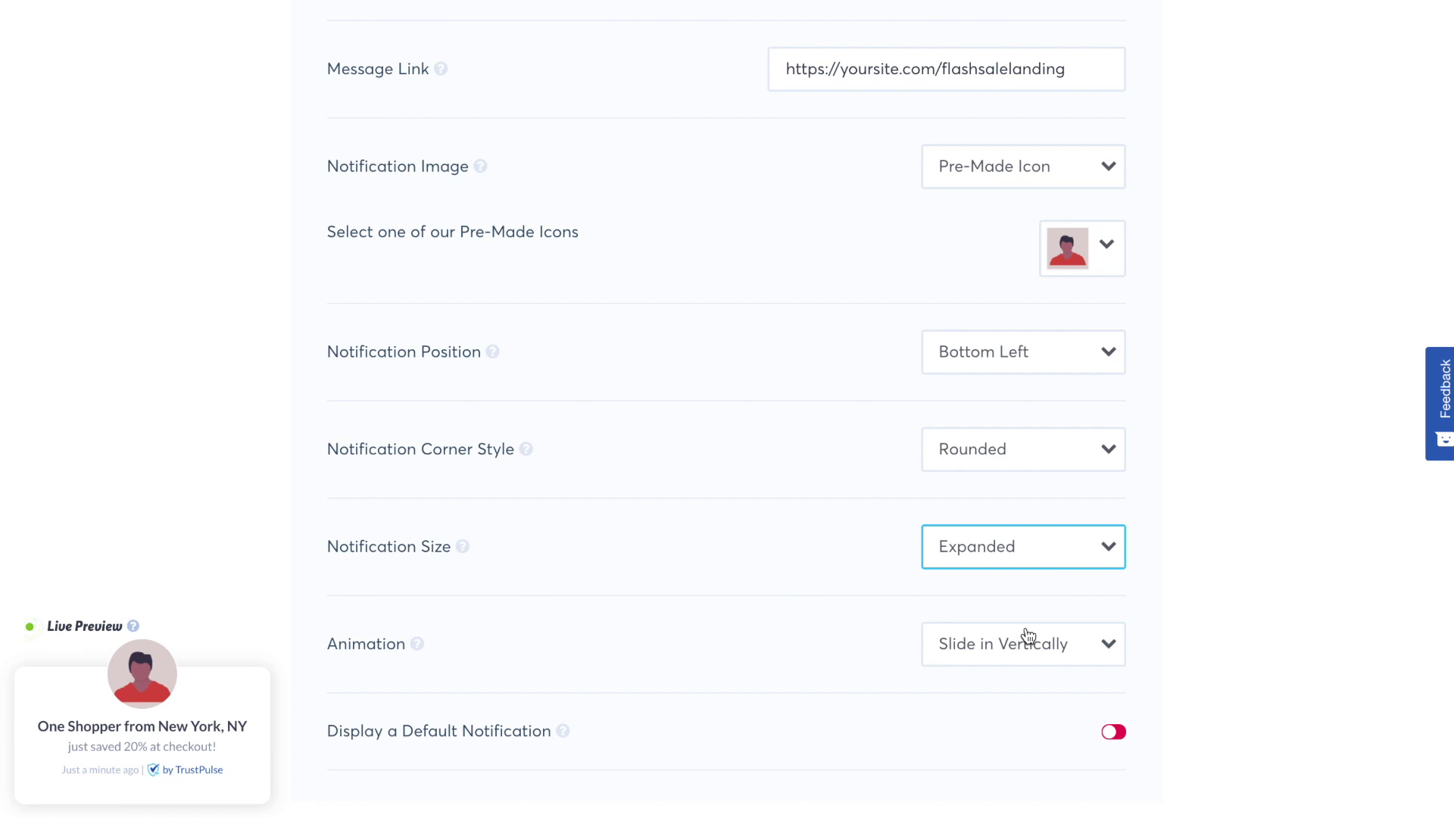
{"action": "left_click", "coordinate": [1025, 560]}
{"action": "left_click", "coordinate": [1021, 591]}
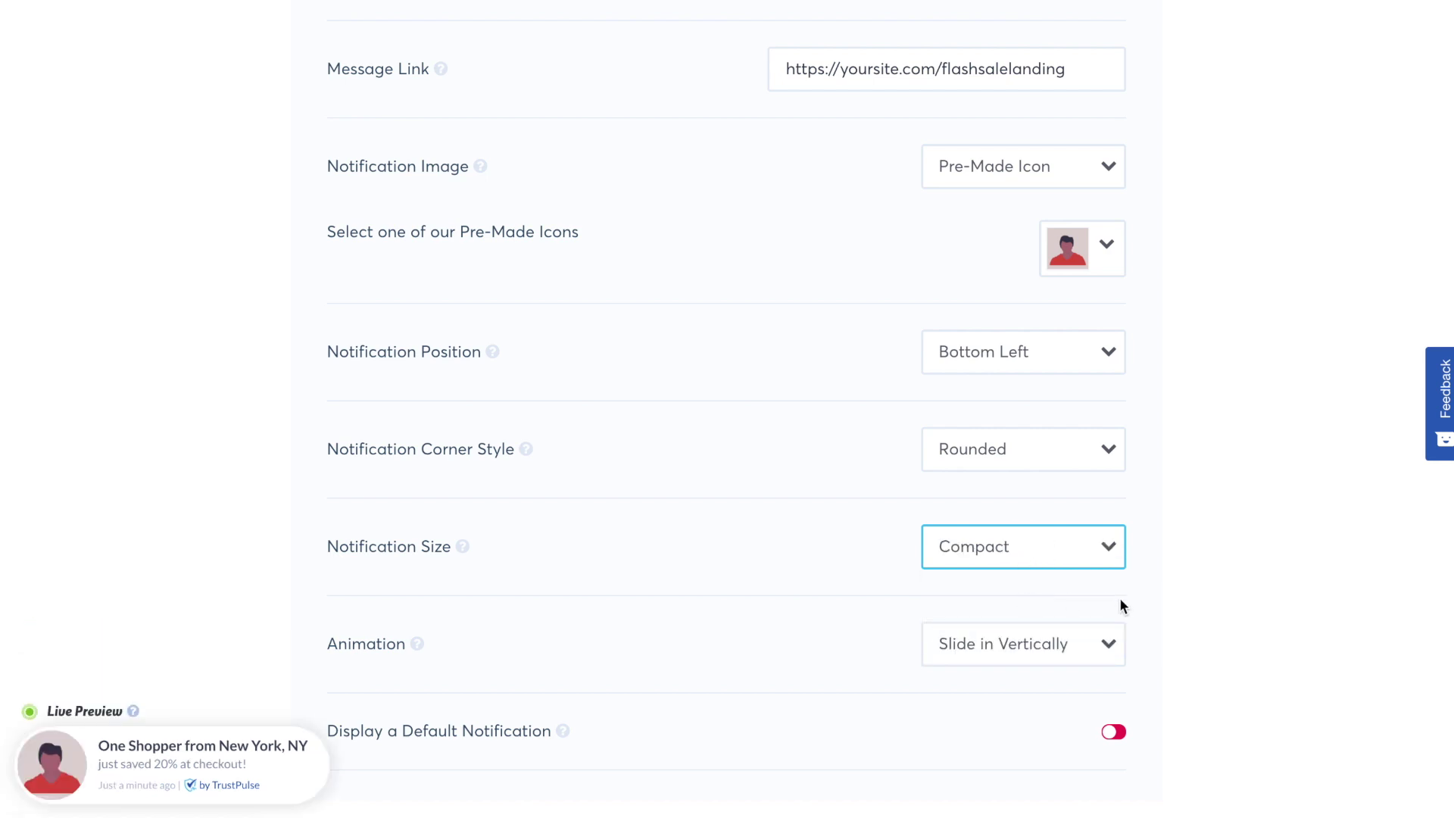
Set the notification animation to Slide in Horizontally.
{"action": "scroll", "coordinate": [1119, 605], "scroll_direction": "down", "scroll_amount": 1}
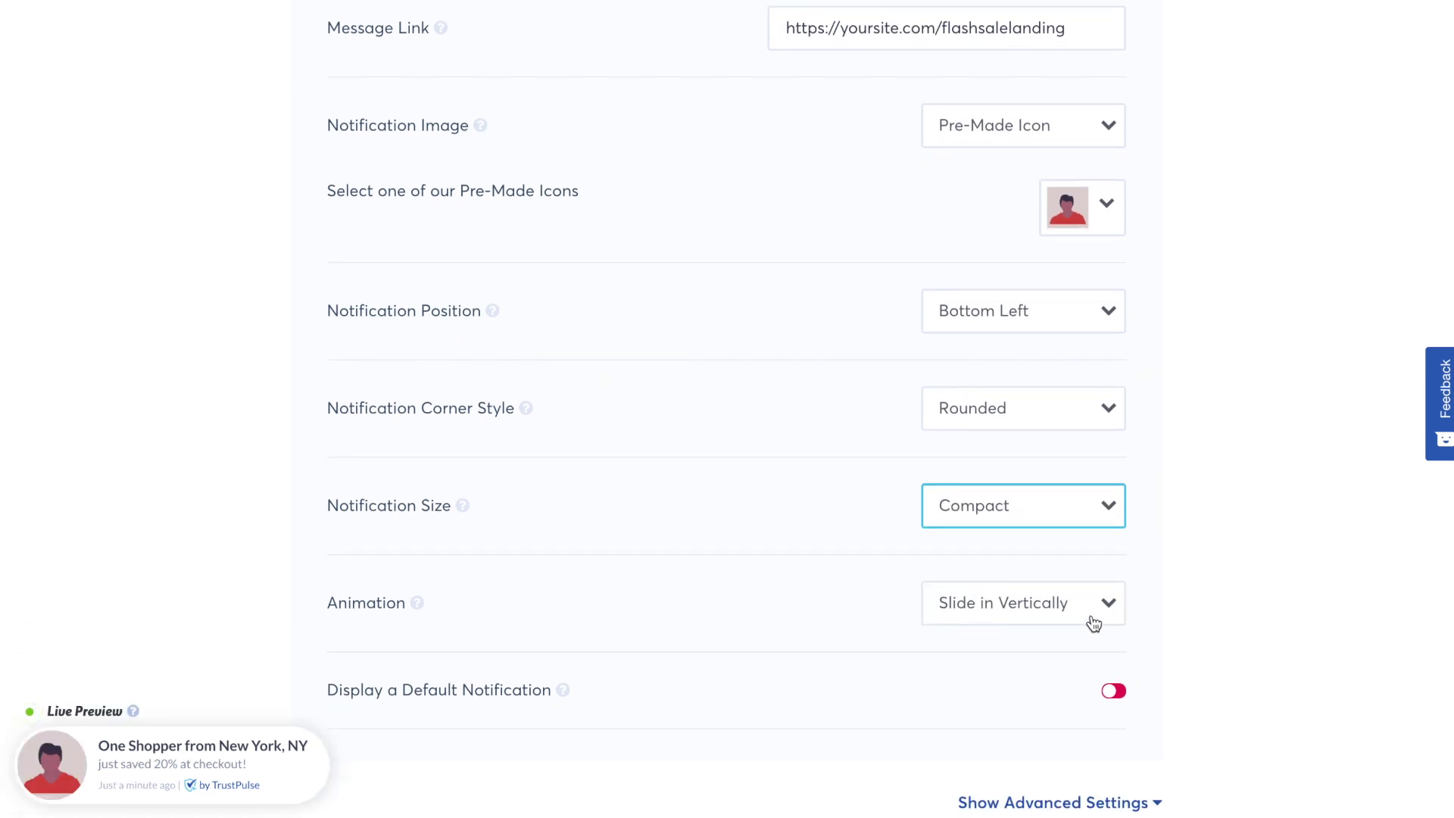
{"action": "left_click", "coordinate": [1092, 619]}
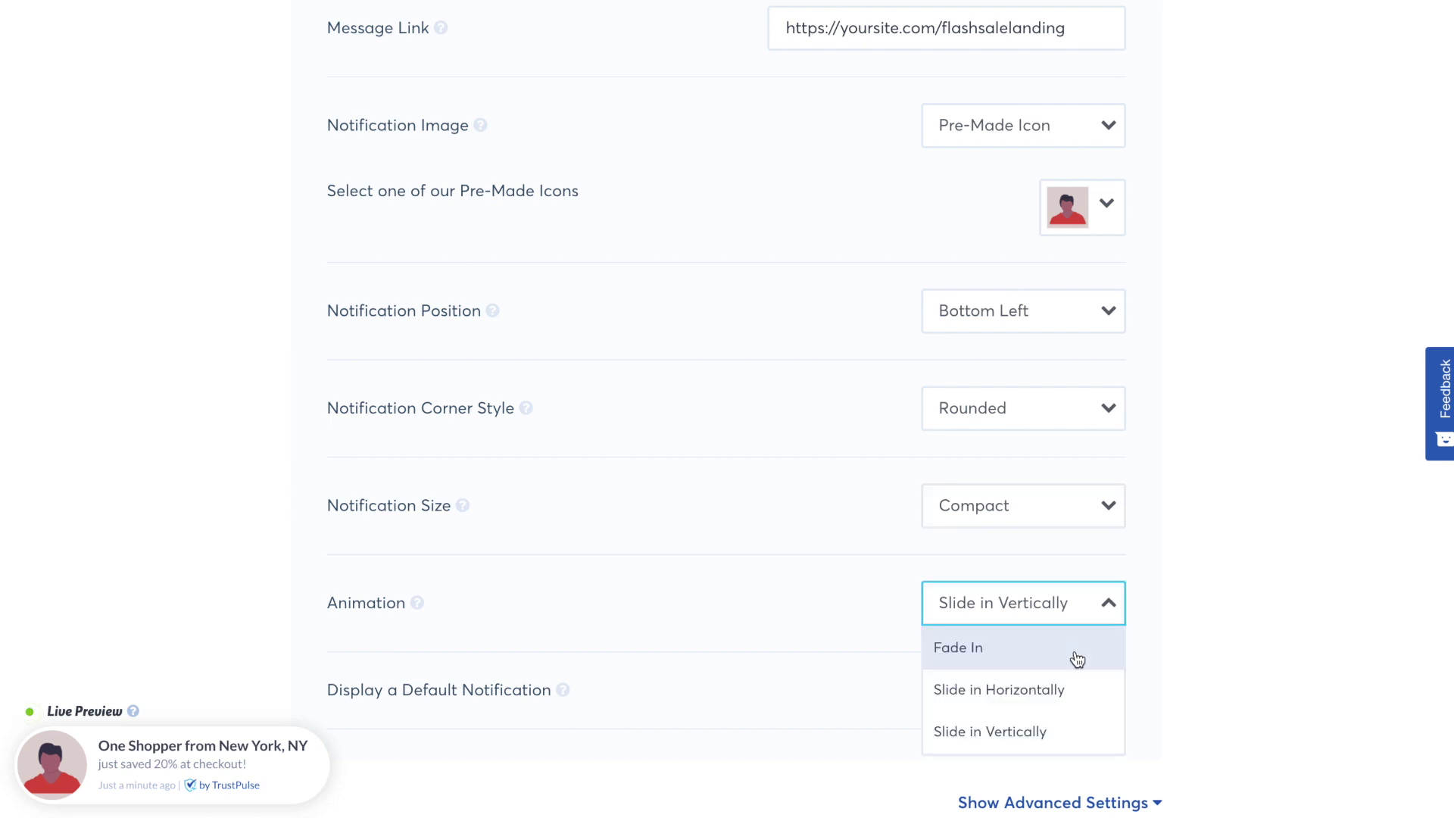
{"action": "left_click", "coordinate": [1069, 688]}
{"action": "left_click", "coordinate": [1226, 595]}
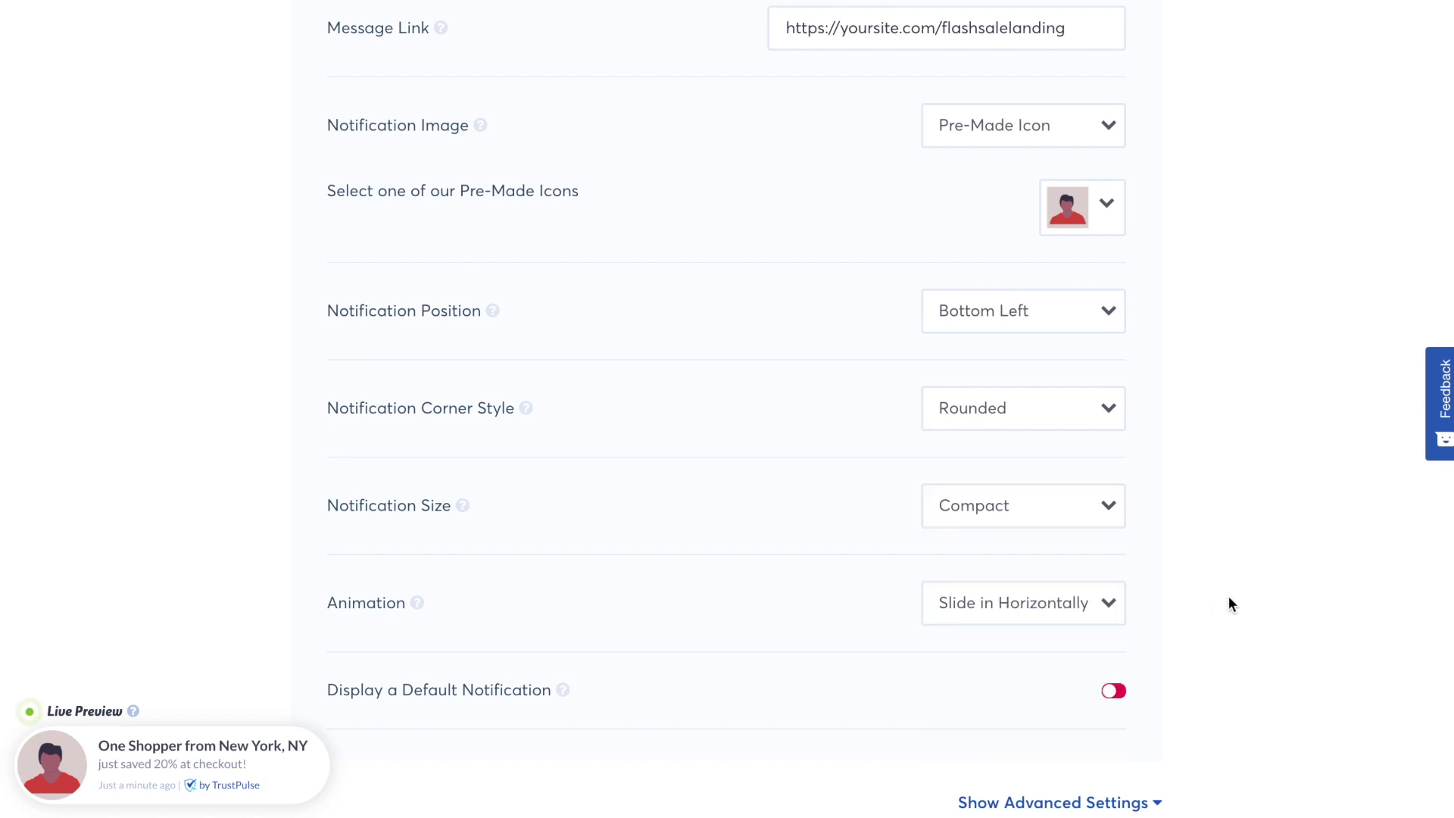
{"action": "scroll", "coordinate": [1227, 595], "scroll_direction": "down", "scroll_amount": 3}
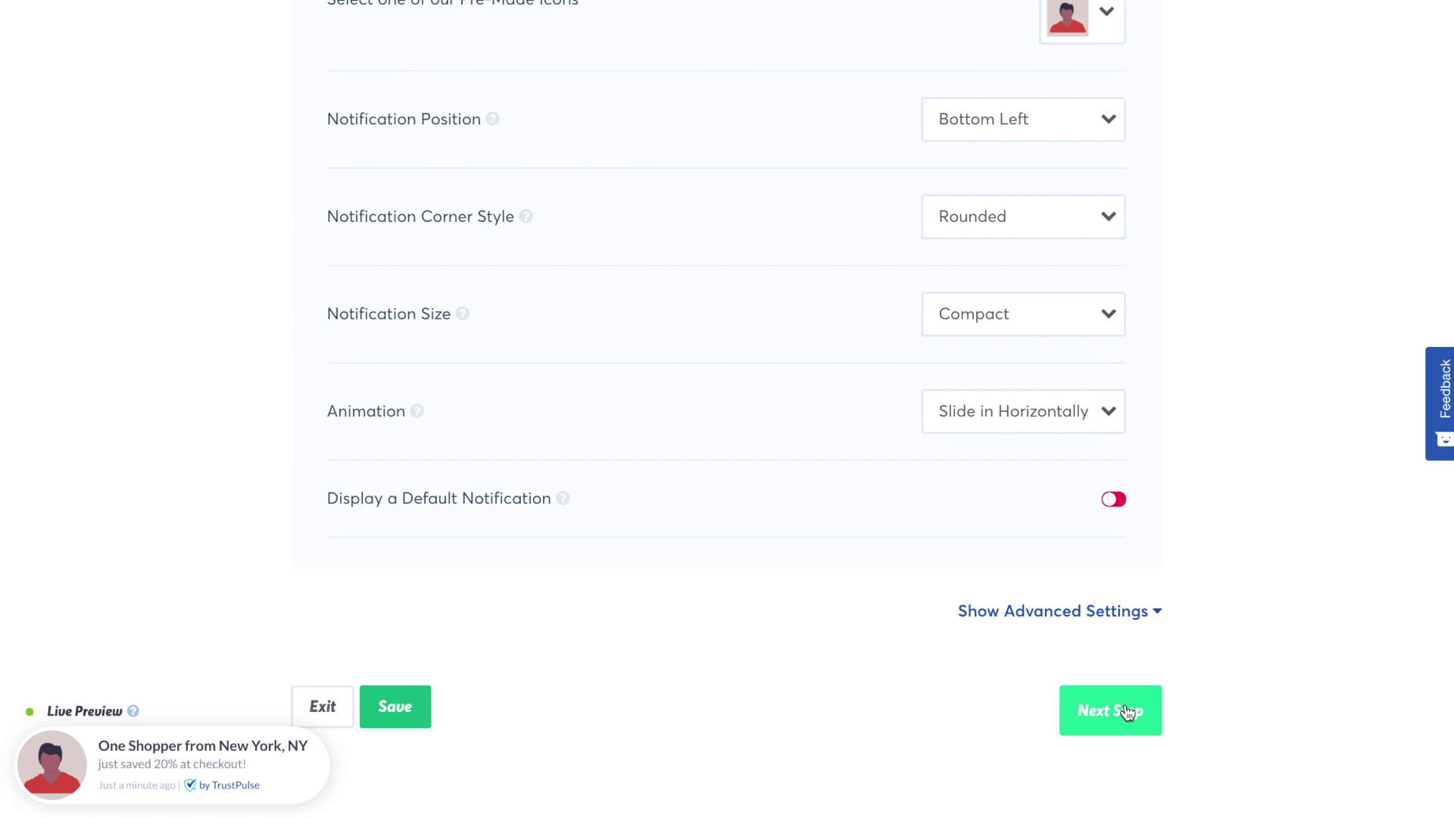
{"action": "left_click", "coordinate": [1126, 712]}
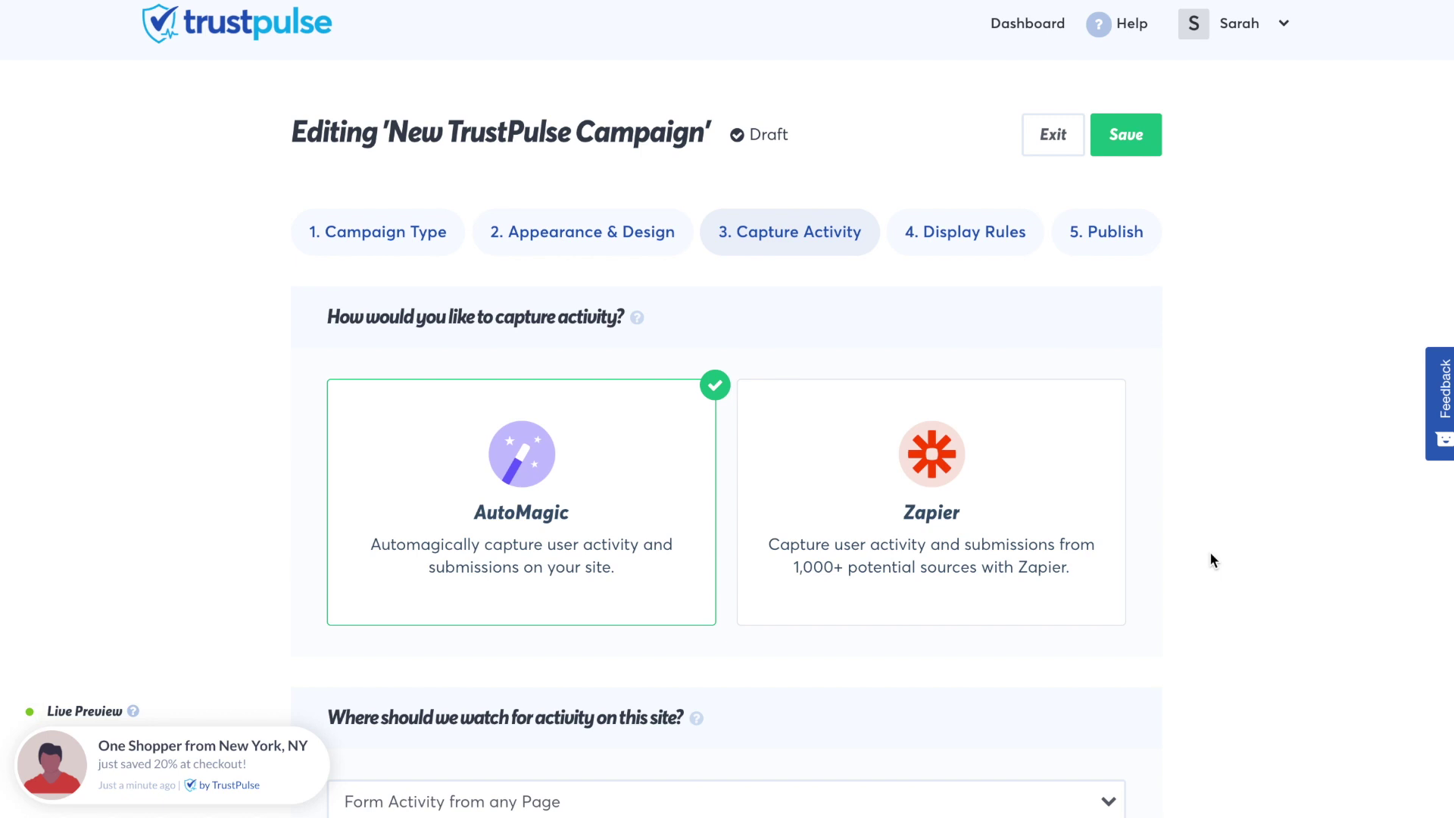
Capture form activity only from URLs containing 'checkout'.
{"action": "scroll", "coordinate": [1210, 555], "scroll_direction": "down", "scroll_amount": 2}
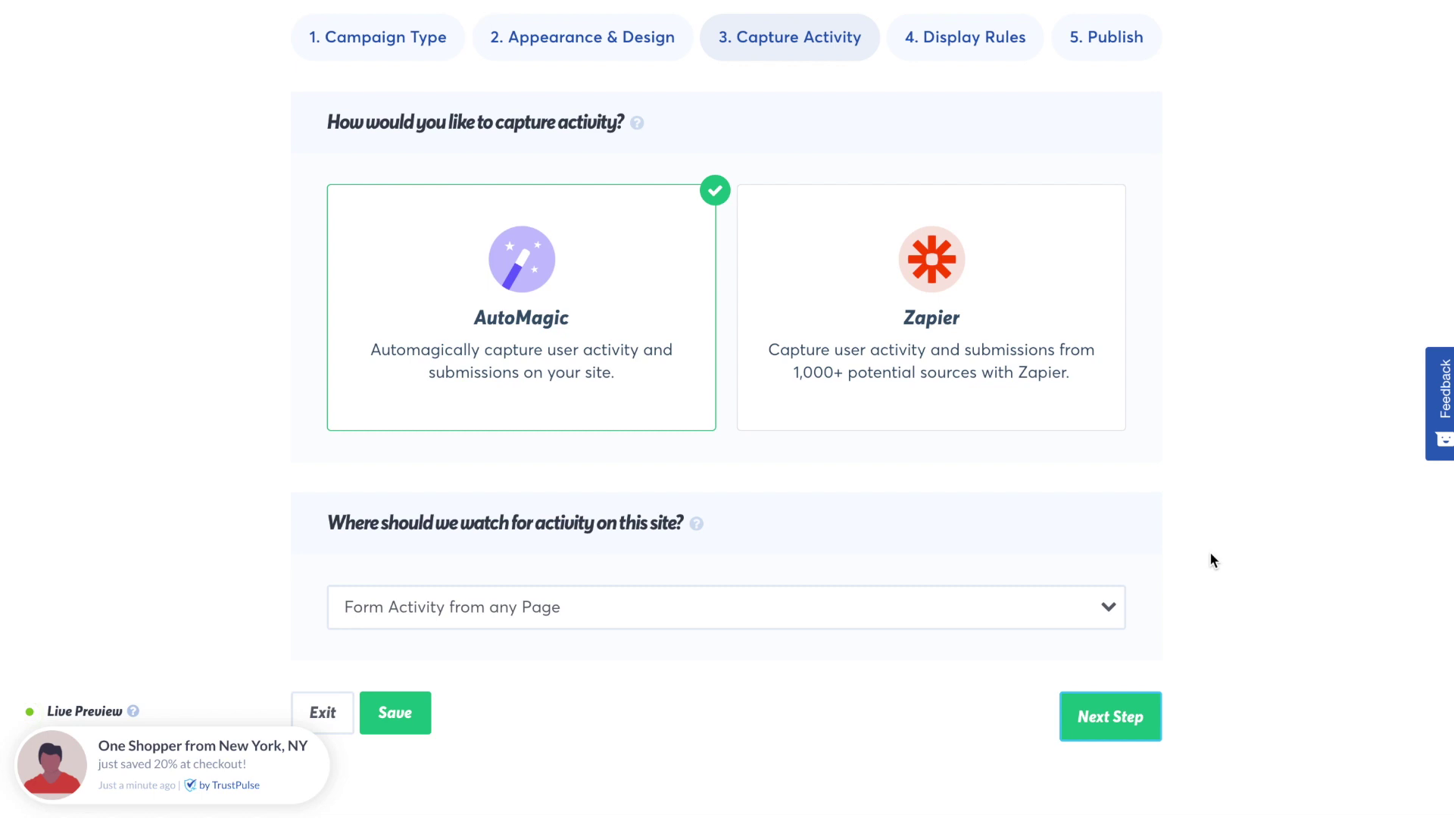
{"action": "left_click", "coordinate": [1110, 610]}
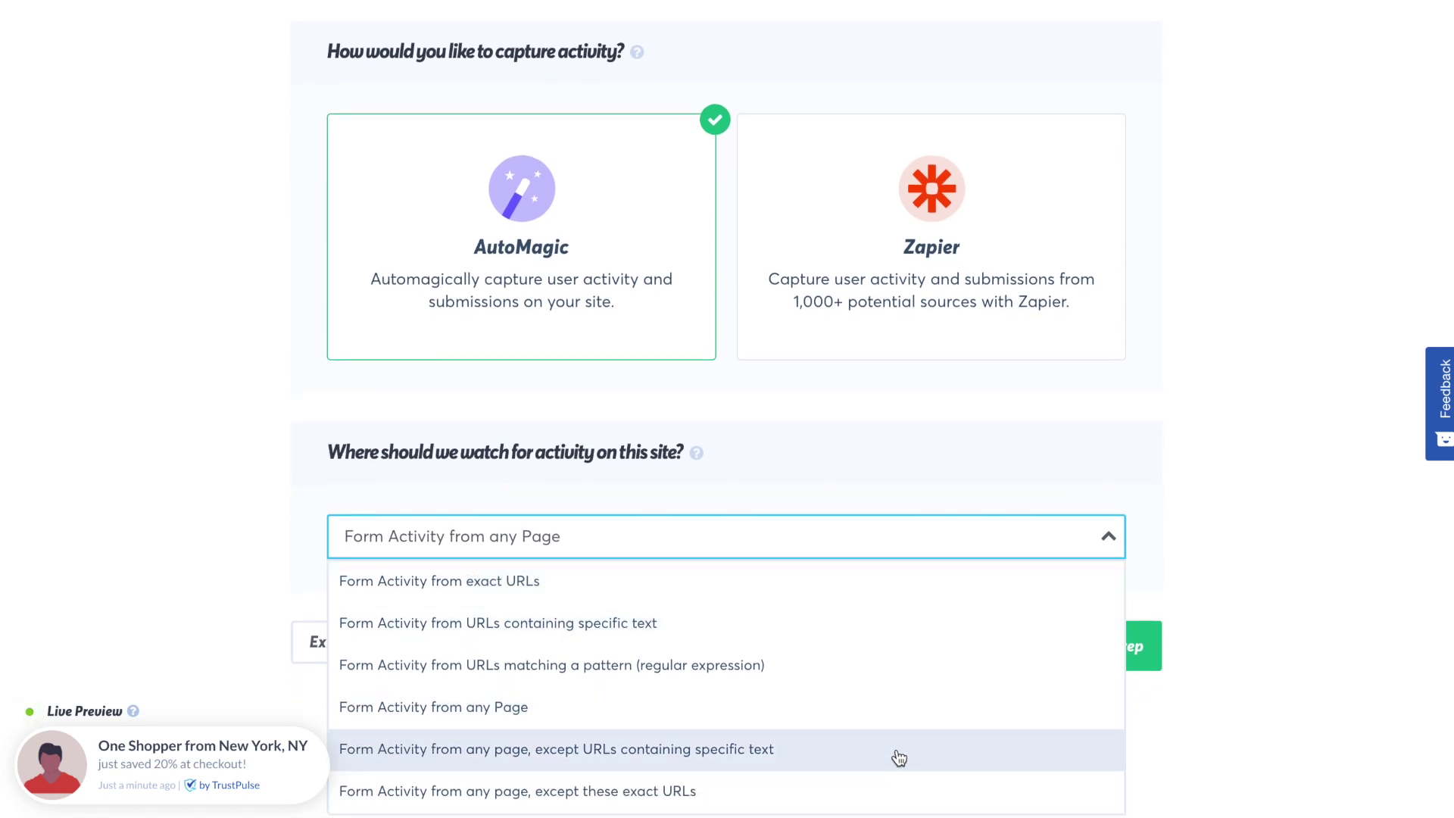
{"action": "left_click", "coordinate": [879, 622]}
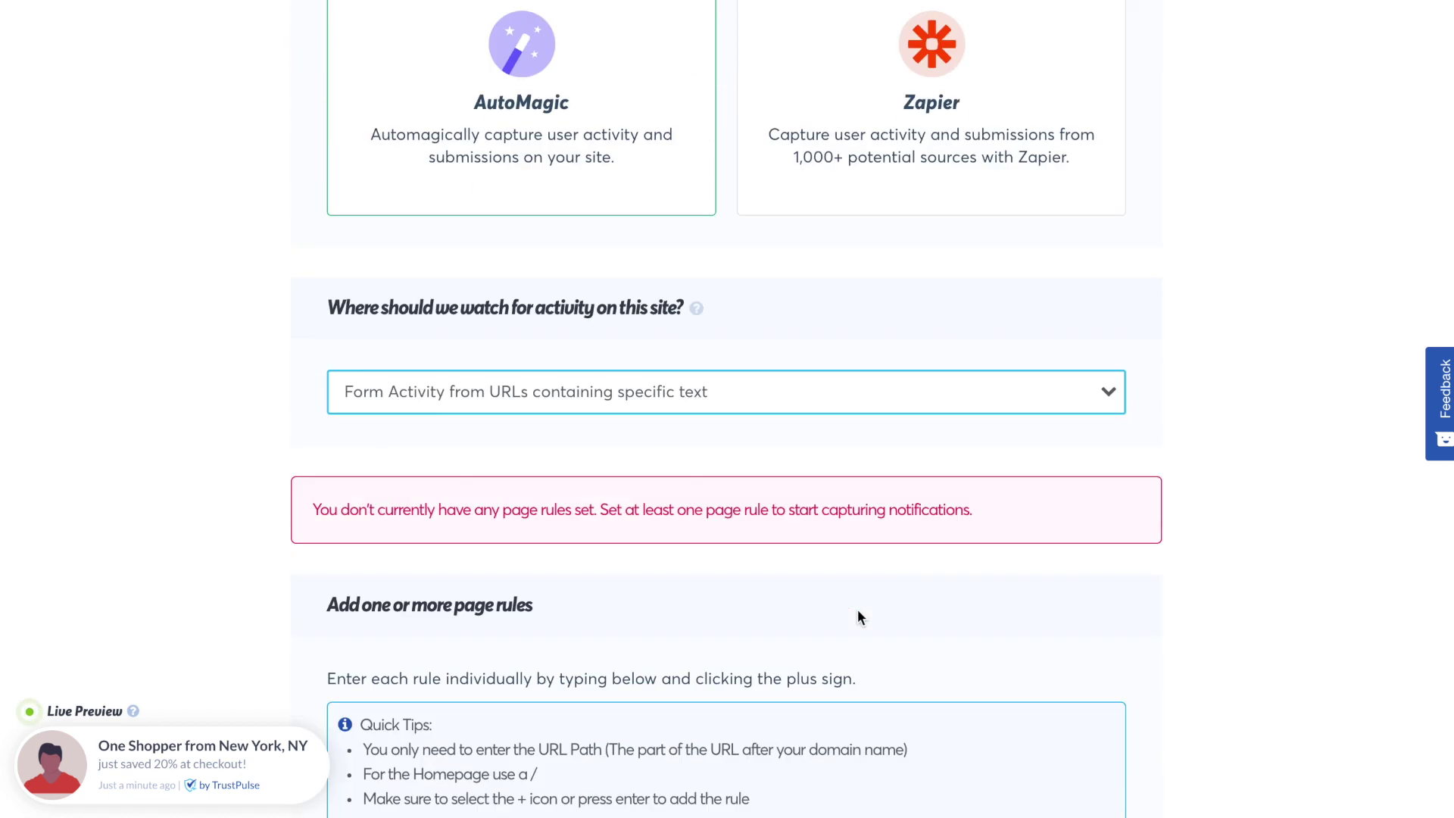
{"action": "left_click", "coordinate": [682, 757]}
{"action": "type", "text": "checkout"}
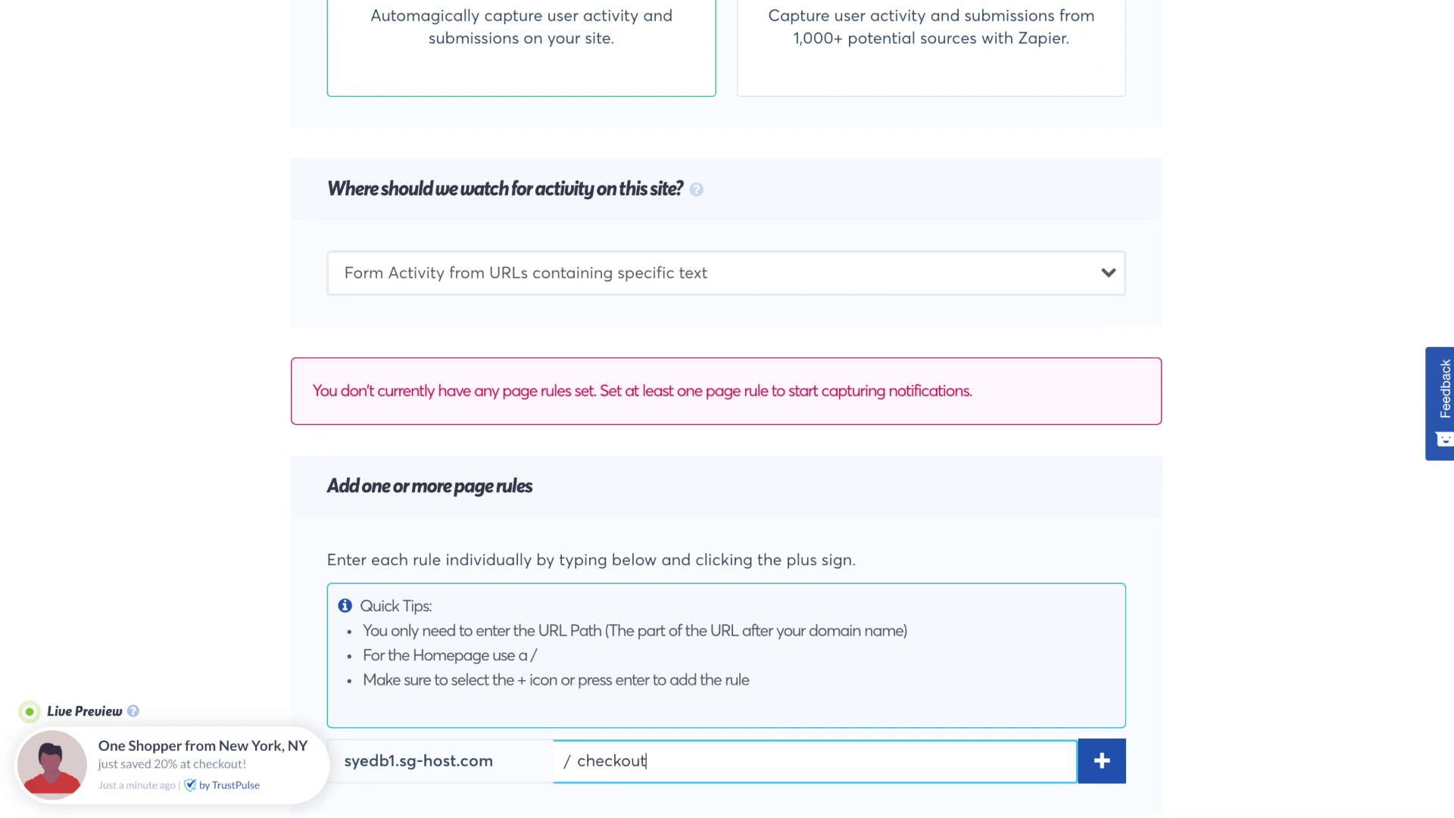
{"action": "scroll", "coordinate": [1368, 569], "scroll_direction": "down", "scroll_amount": 2}
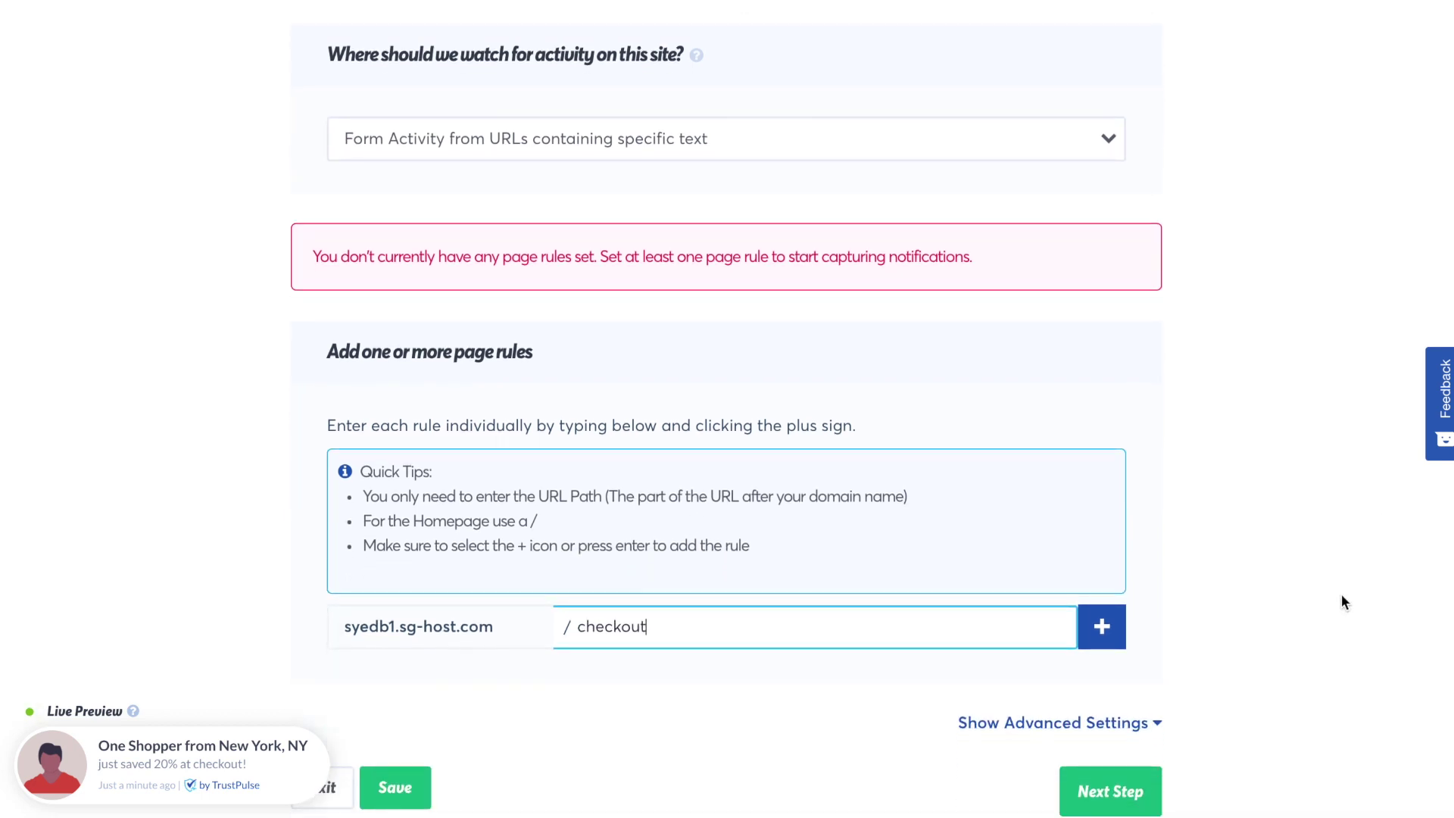
{"action": "left_click", "coordinate": [1141, 788]}
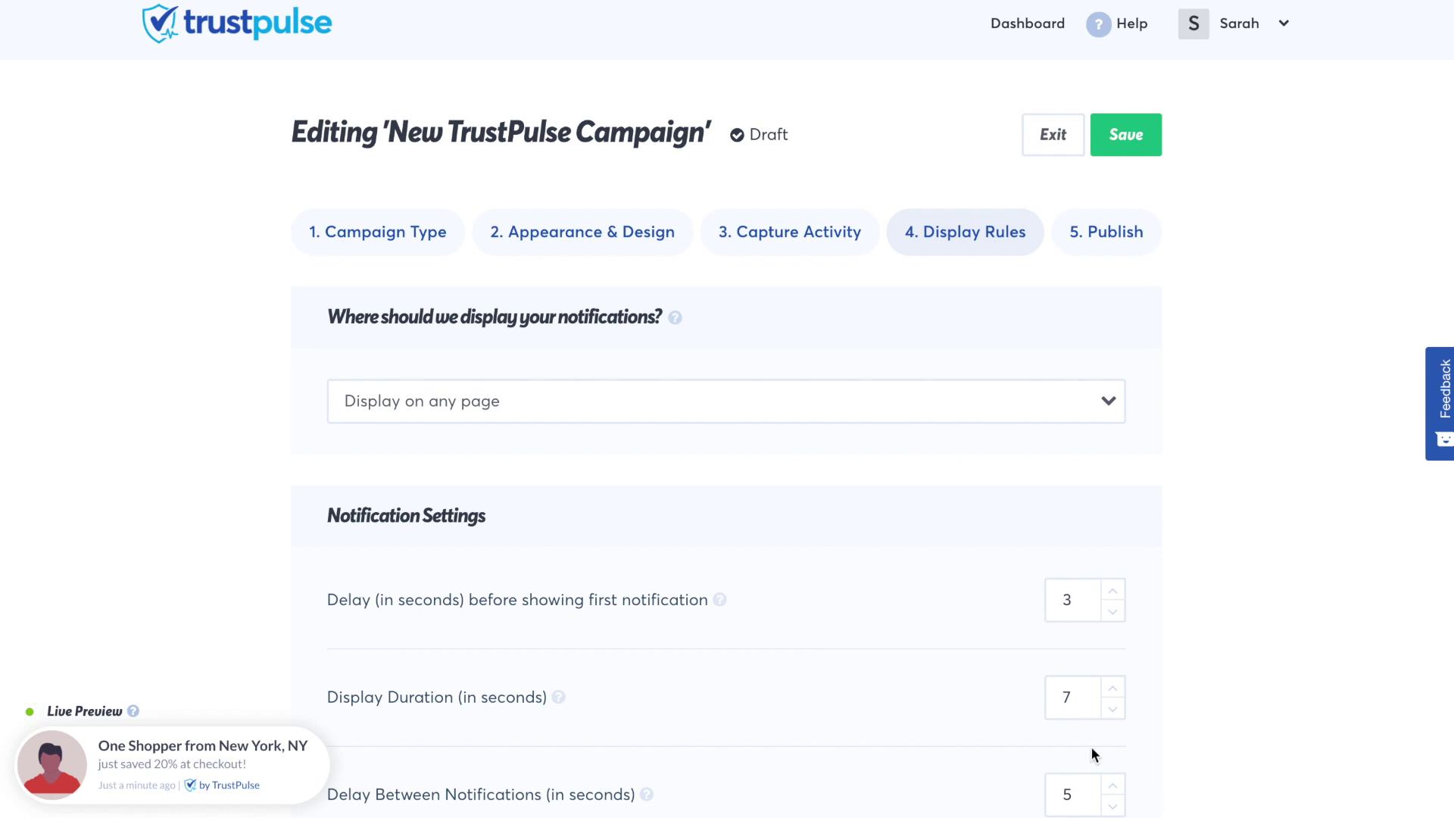
Show notifications only on URLs containing 'products'.
{"action": "left_click", "coordinate": [983, 411]}
{"action": "left_click", "coordinate": [943, 527]}
{"action": "left_click", "coordinate": [841, 722]}
{"action": "type", "text": "products"}
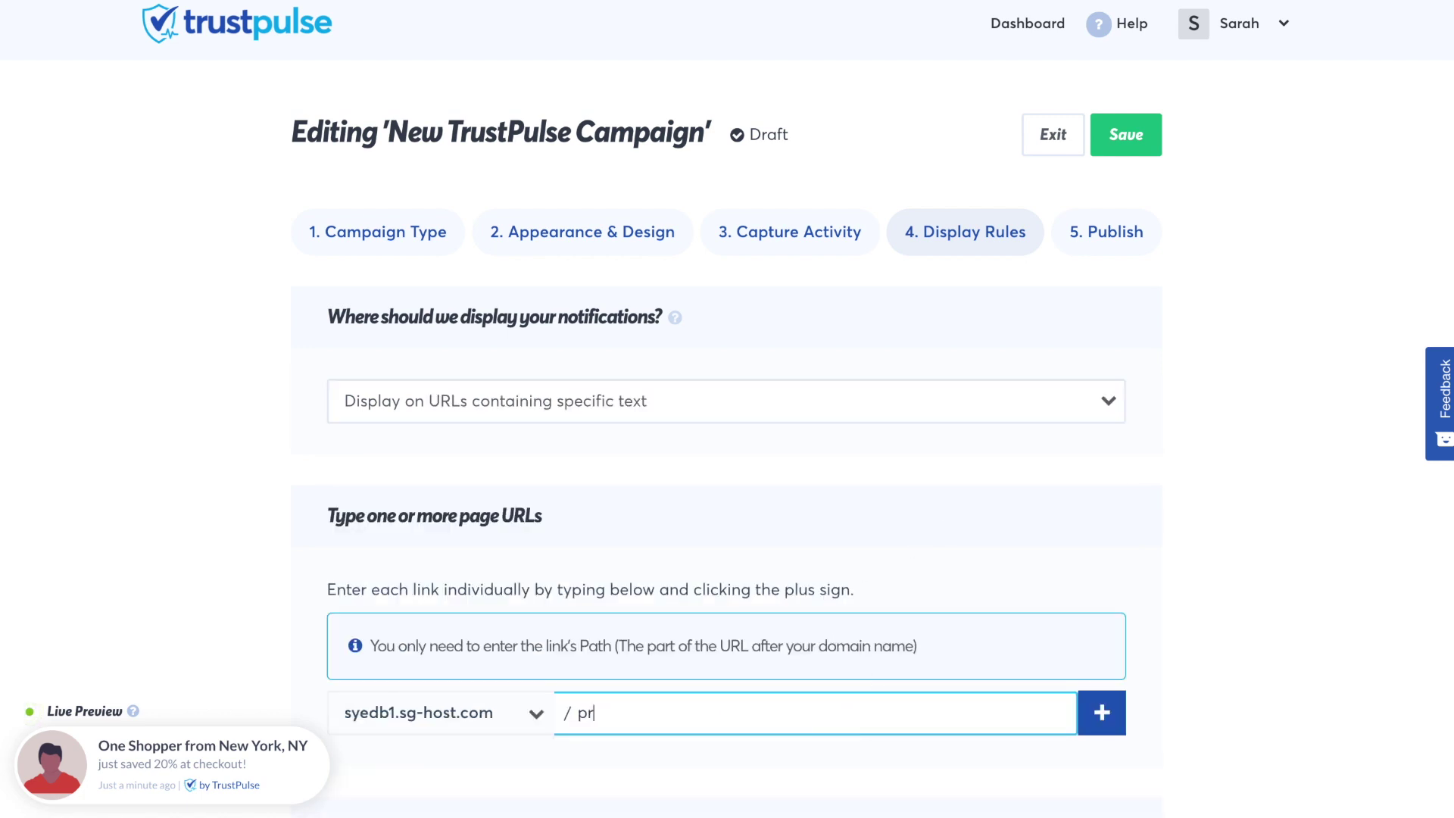
{"action": "left_click", "coordinate": [1285, 675]}
Scroll through the remaining Notification Settings to reach the Publish step.
{"action": "scroll", "coordinate": [1286, 675], "scroll_direction": "down", "scroll_amount": 5}
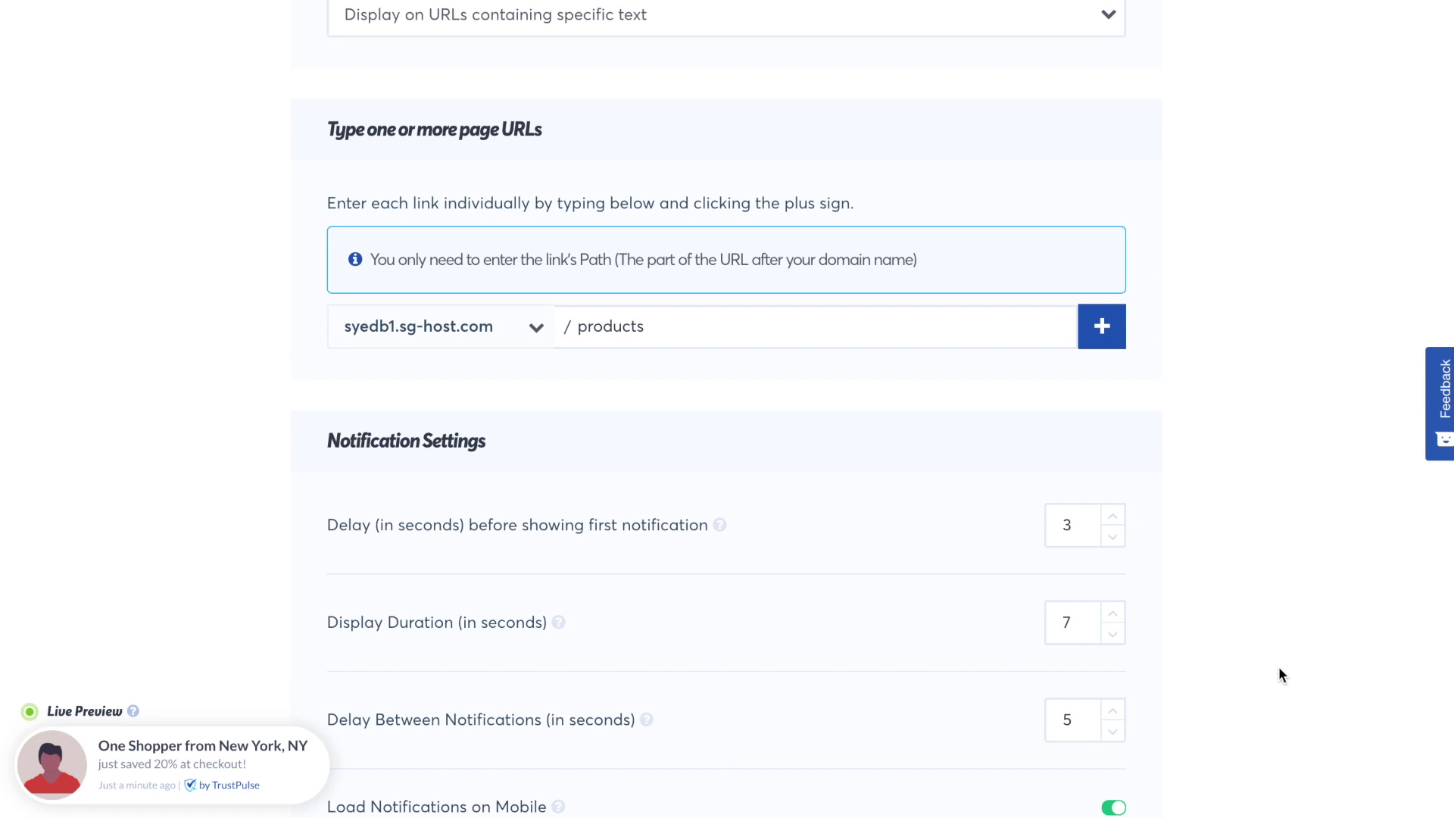
{"action": "scroll", "coordinate": [1279, 678], "scroll_direction": "down", "scroll_amount": 2}
{"action": "scroll", "coordinate": [1280, 671], "scroll_direction": "down", "scroll_amount": 2}
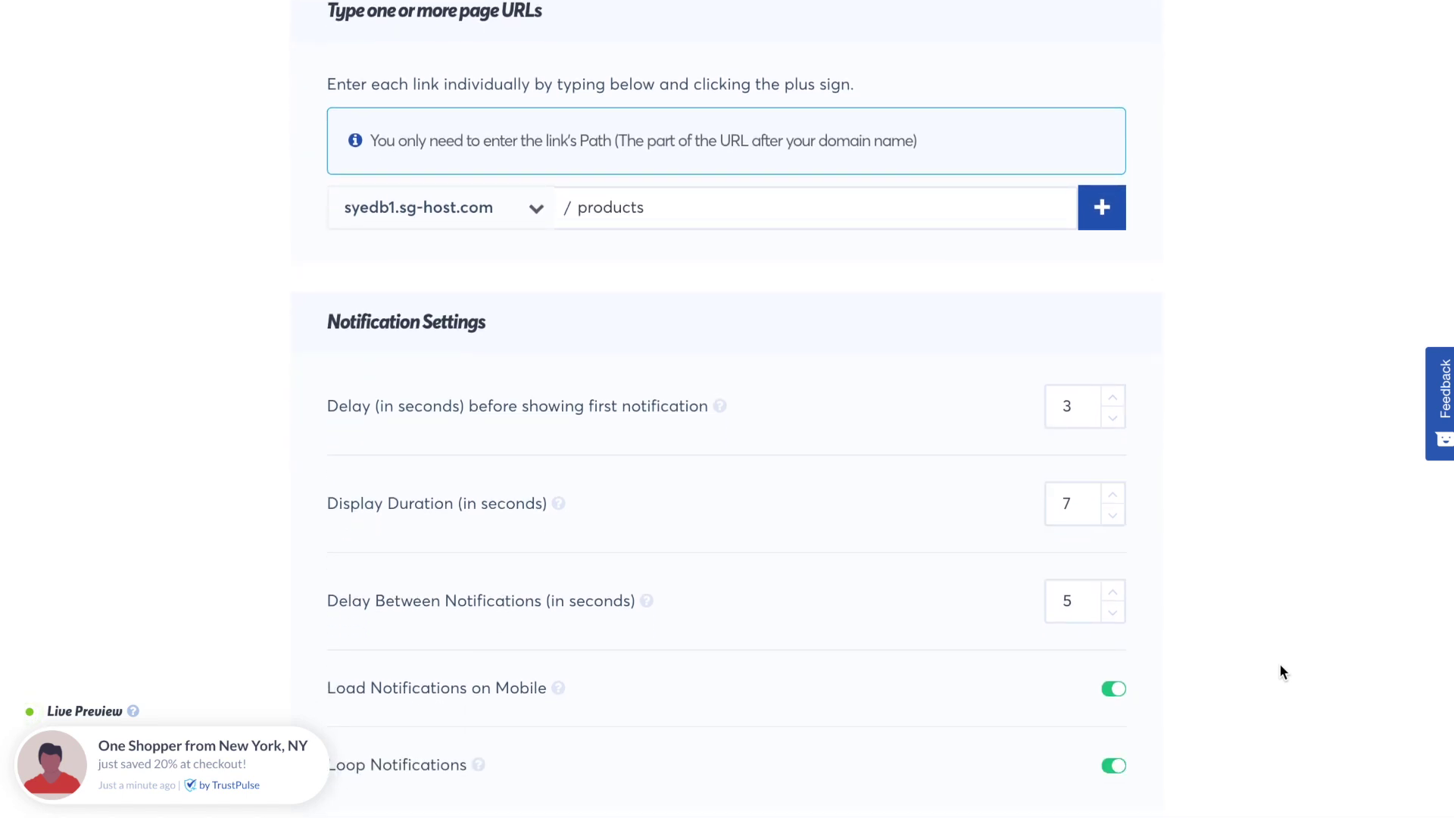
{"action": "scroll", "coordinate": [1280, 664], "scroll_direction": "down", "scroll_amount": 2}
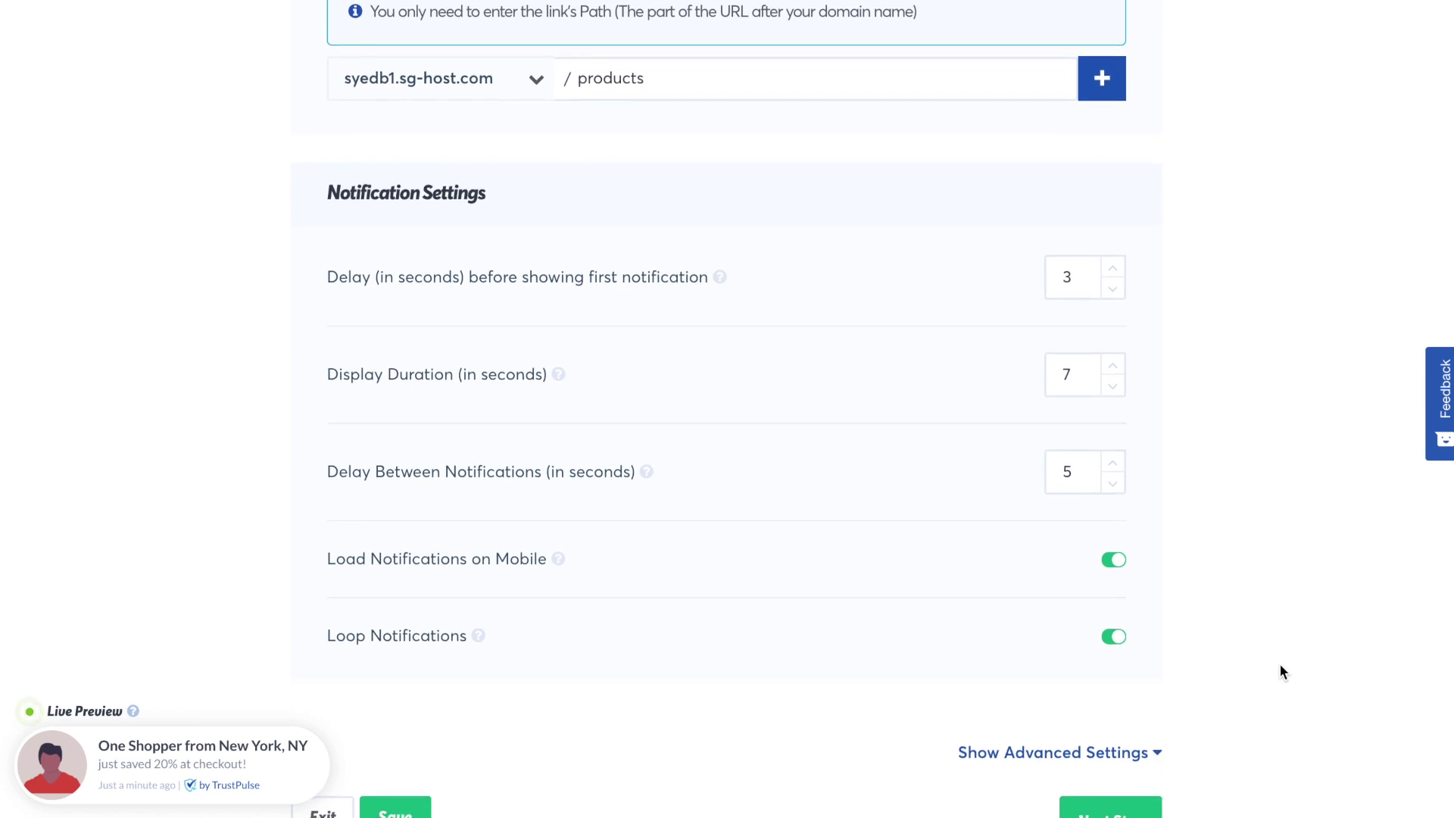
{"action": "scroll", "coordinate": [1280, 666], "scroll_direction": "down", "scroll_amount": 1}
{"action": "scroll", "coordinate": [1279, 671], "scroll_direction": "down", "scroll_amount": 3}
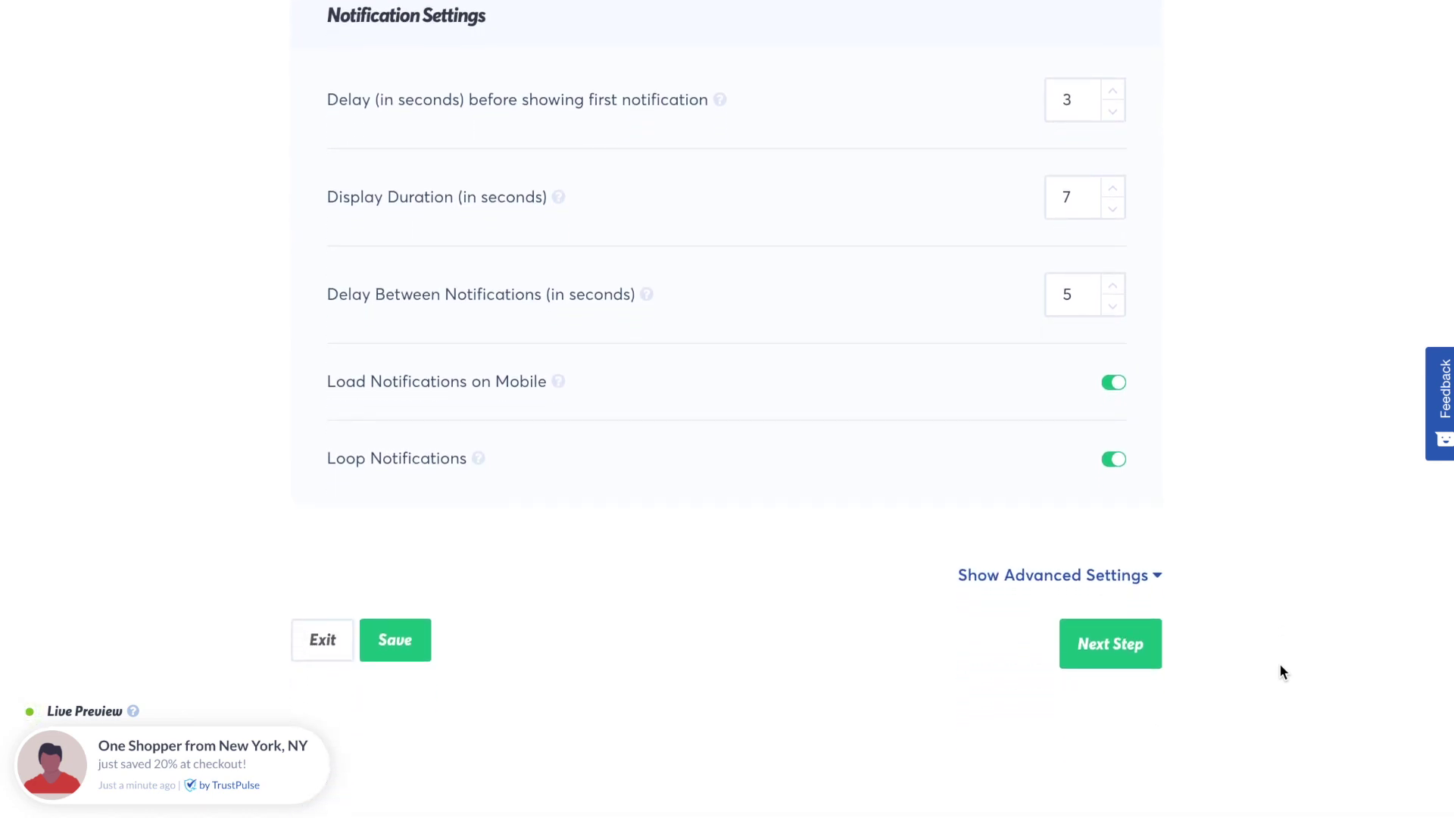
{"action": "left_click", "coordinate": [1144, 665]}
Select the campaign's embed code on the Publish step, then go to WordPress Plugins > Add New.
{"action": "scroll", "coordinate": [1143, 666], "scroll_direction": "down", "scroll_amount": 4}
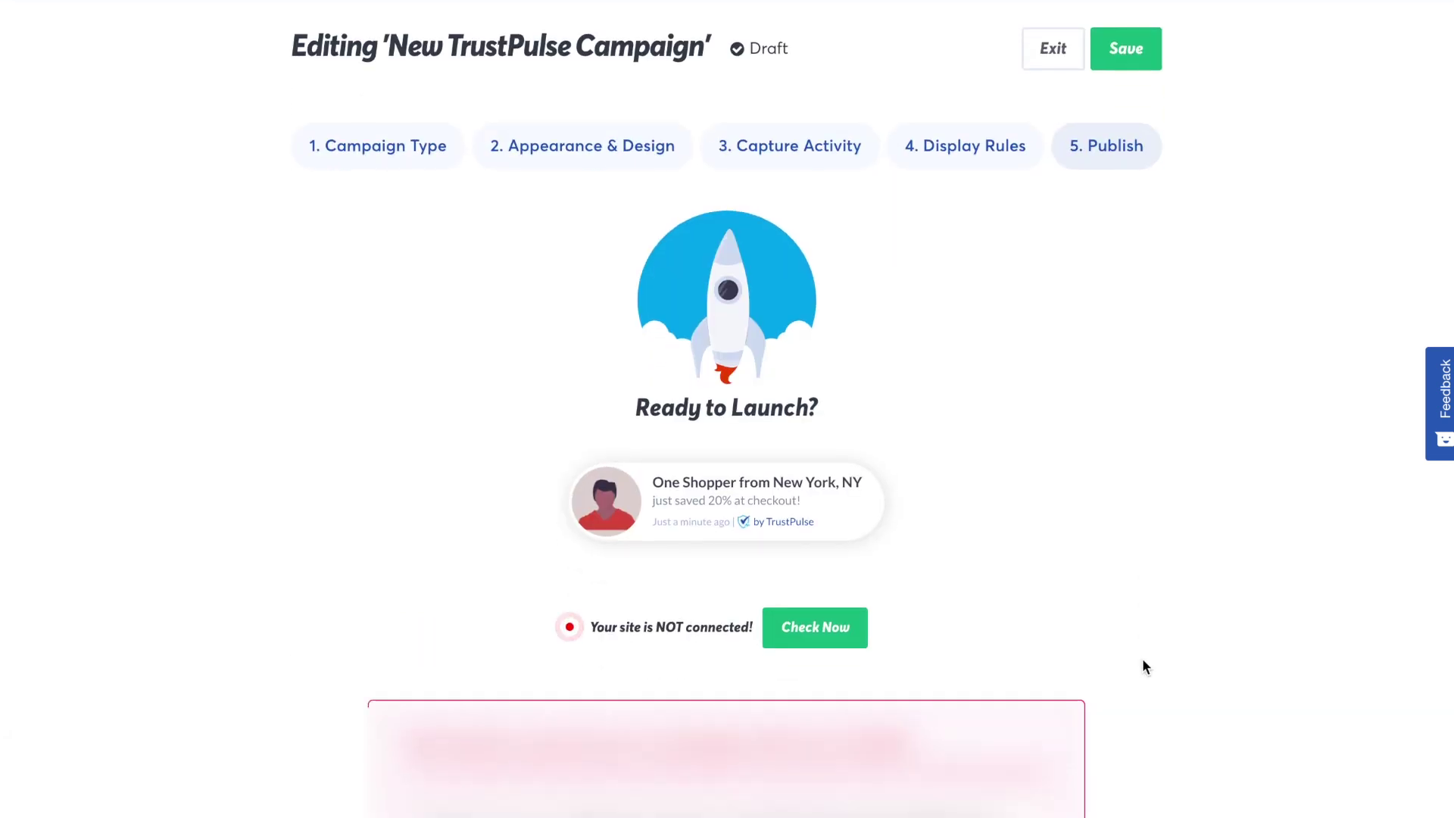
{"action": "scroll", "coordinate": [1142, 666], "scroll_direction": "down", "scroll_amount": 3}
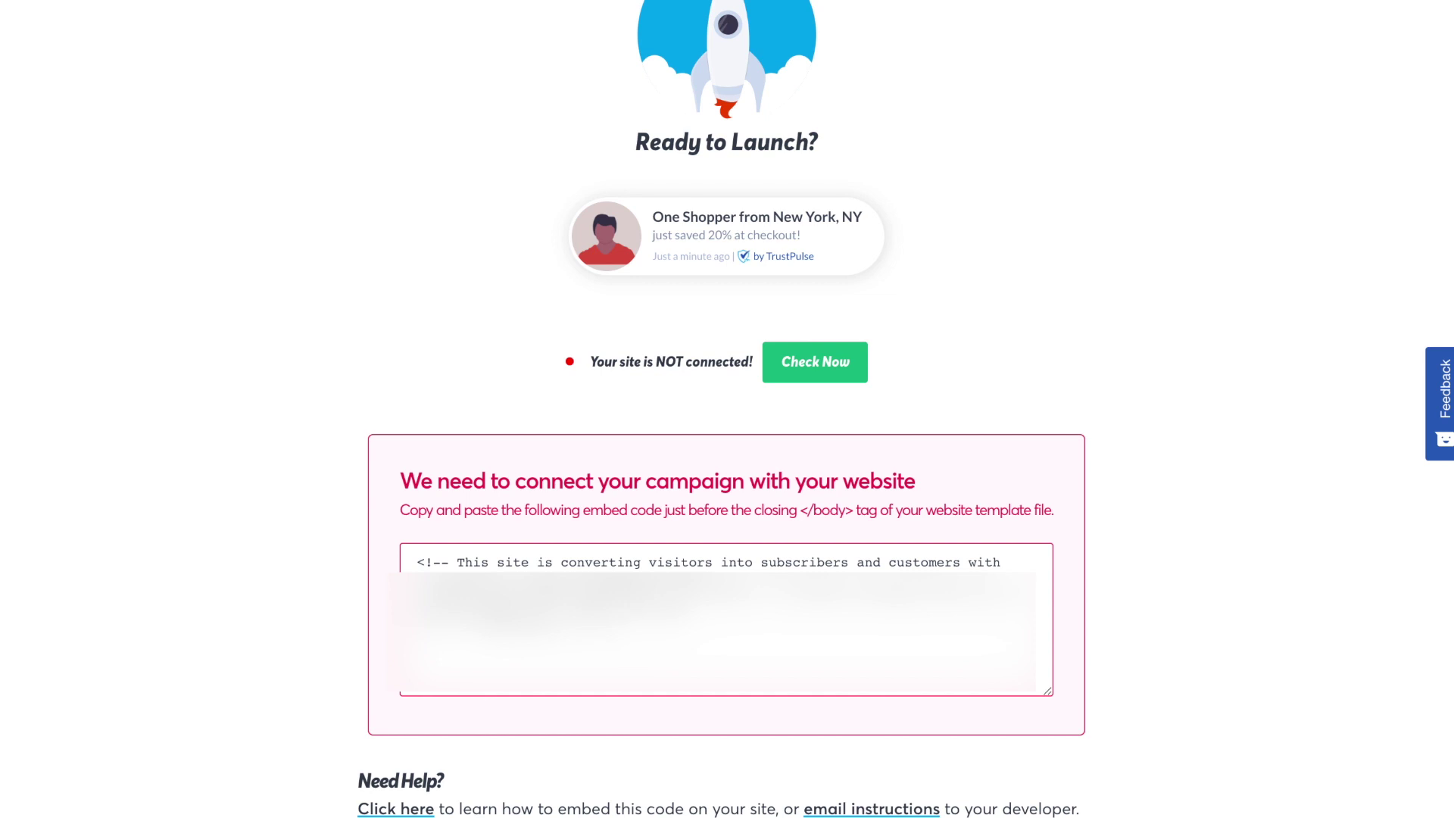
{"action": "left_click", "coordinate": [501, 566]}
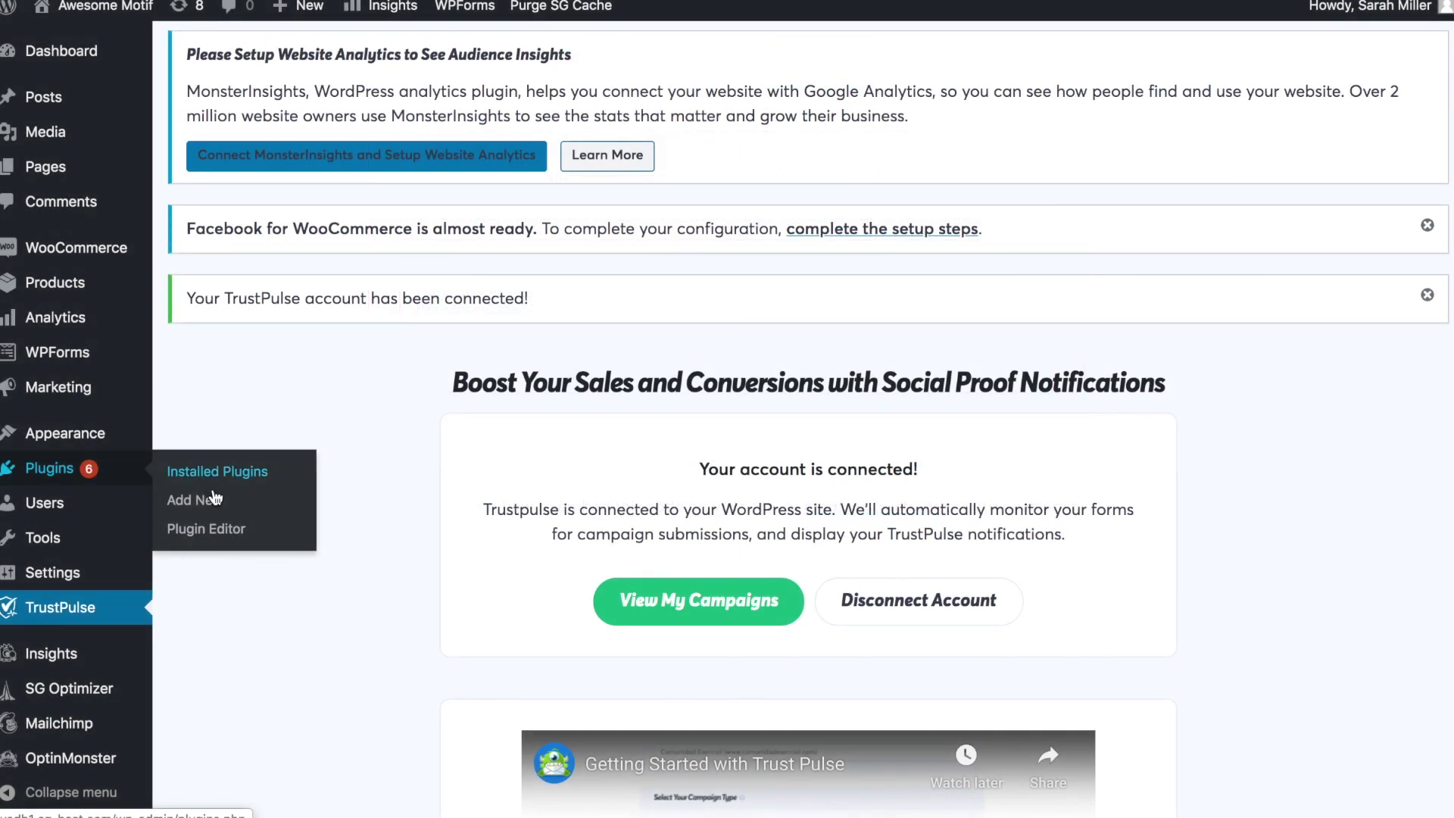
{"action": "left_click", "coordinate": [214, 498]}
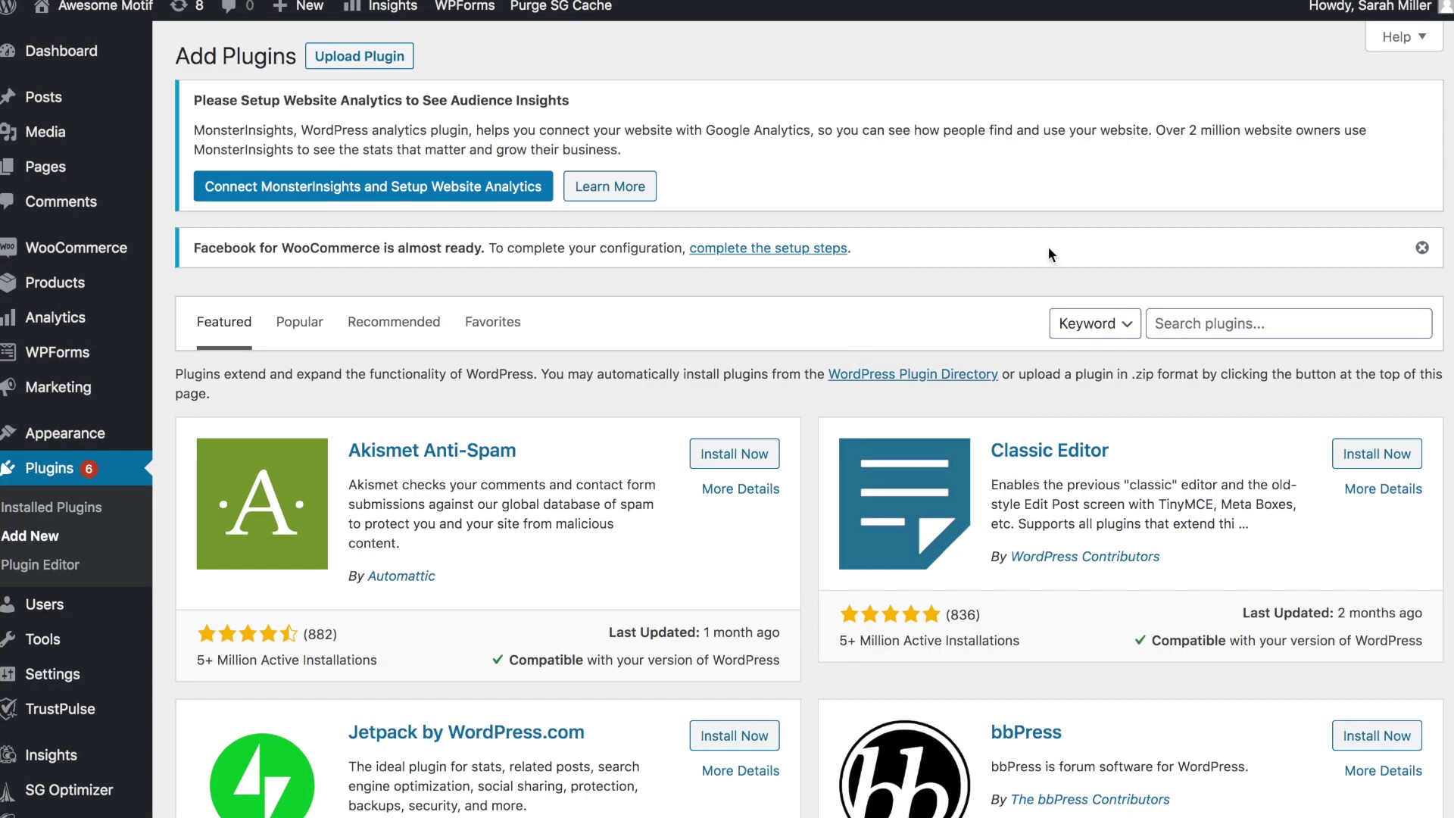
Install and activate Insert Headers and Footers found by searching 'insert', and open its Settings.
{"action": "left_click", "coordinate": [1185, 317]}
{"action": "type", "text": "insert"}
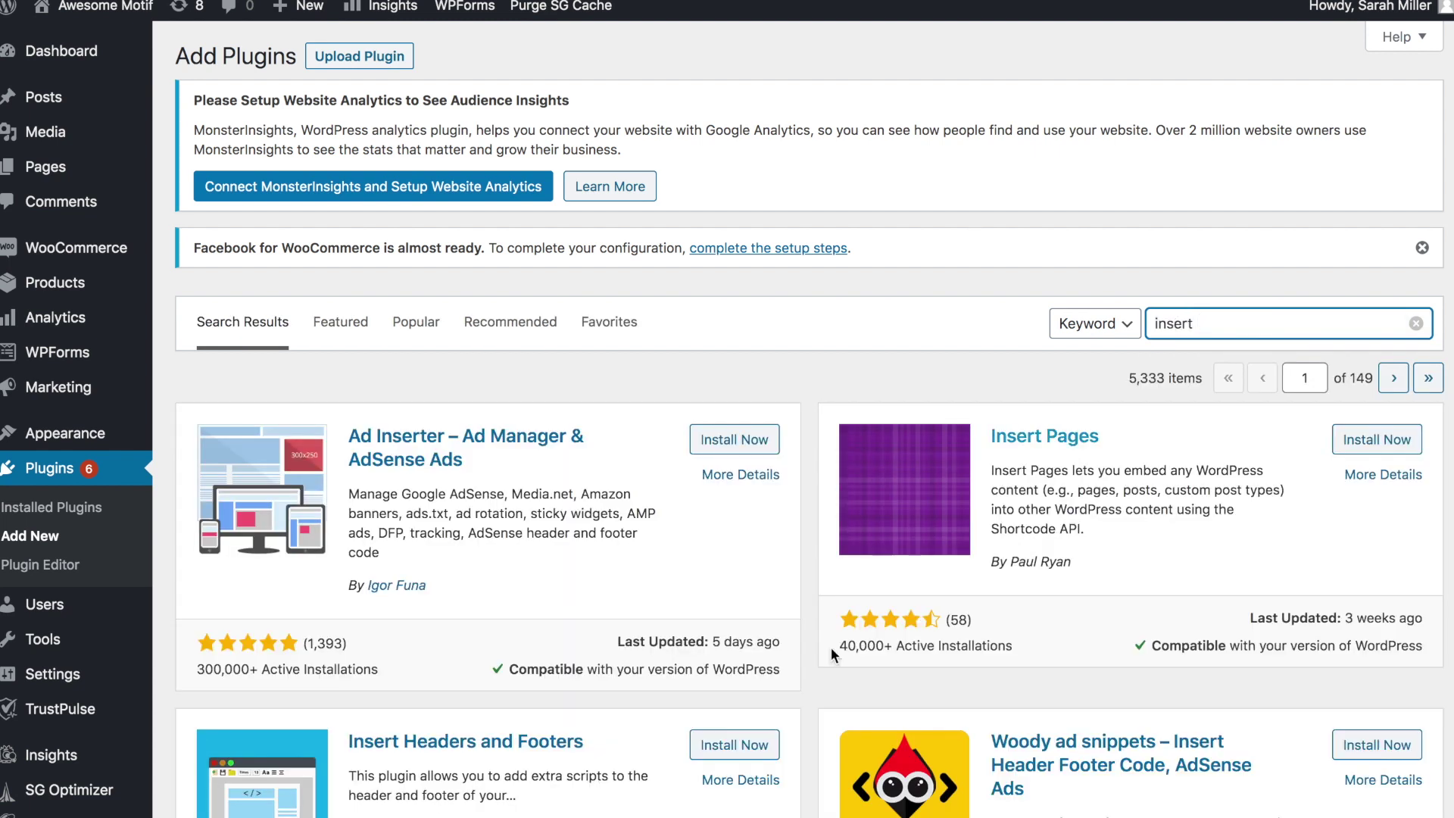
{"action": "scroll", "coordinate": [760, 675], "scroll_direction": "down", "scroll_amount": 2}
{"action": "left_click", "coordinate": [732, 581]}
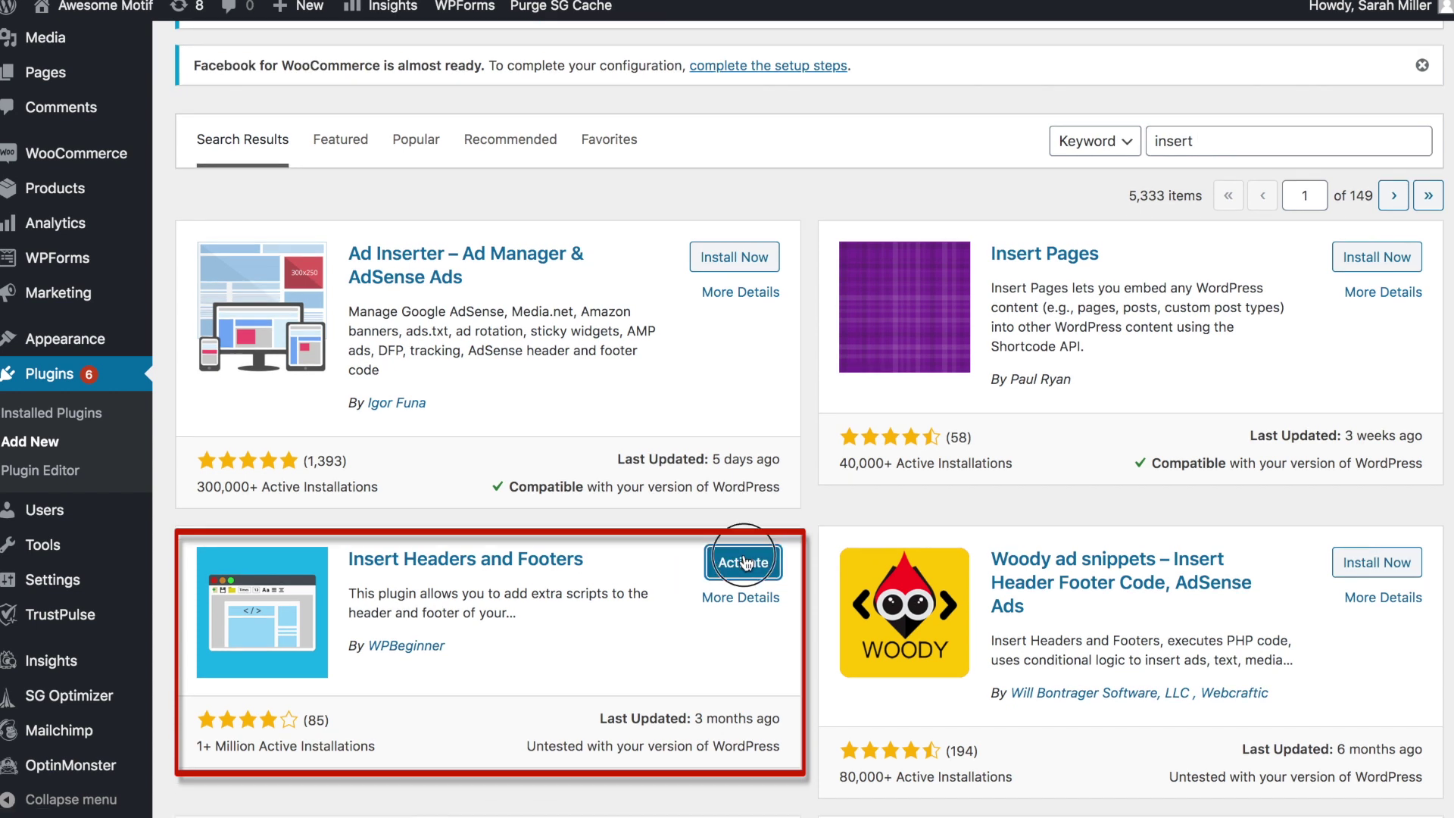
{"action": "left_click", "coordinate": [743, 562]}
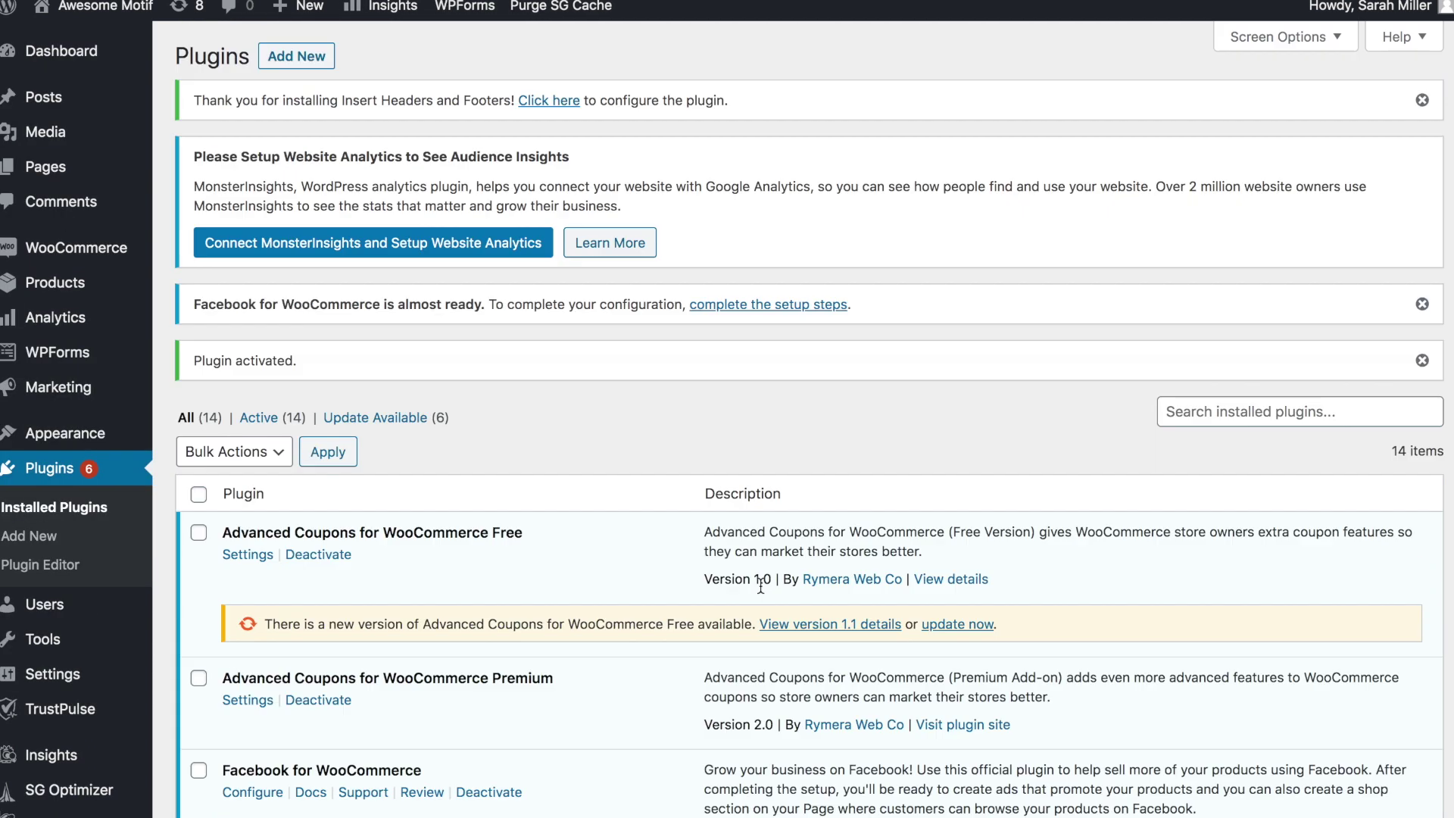
{"action": "mouse_move", "coordinate": [49, 670]}
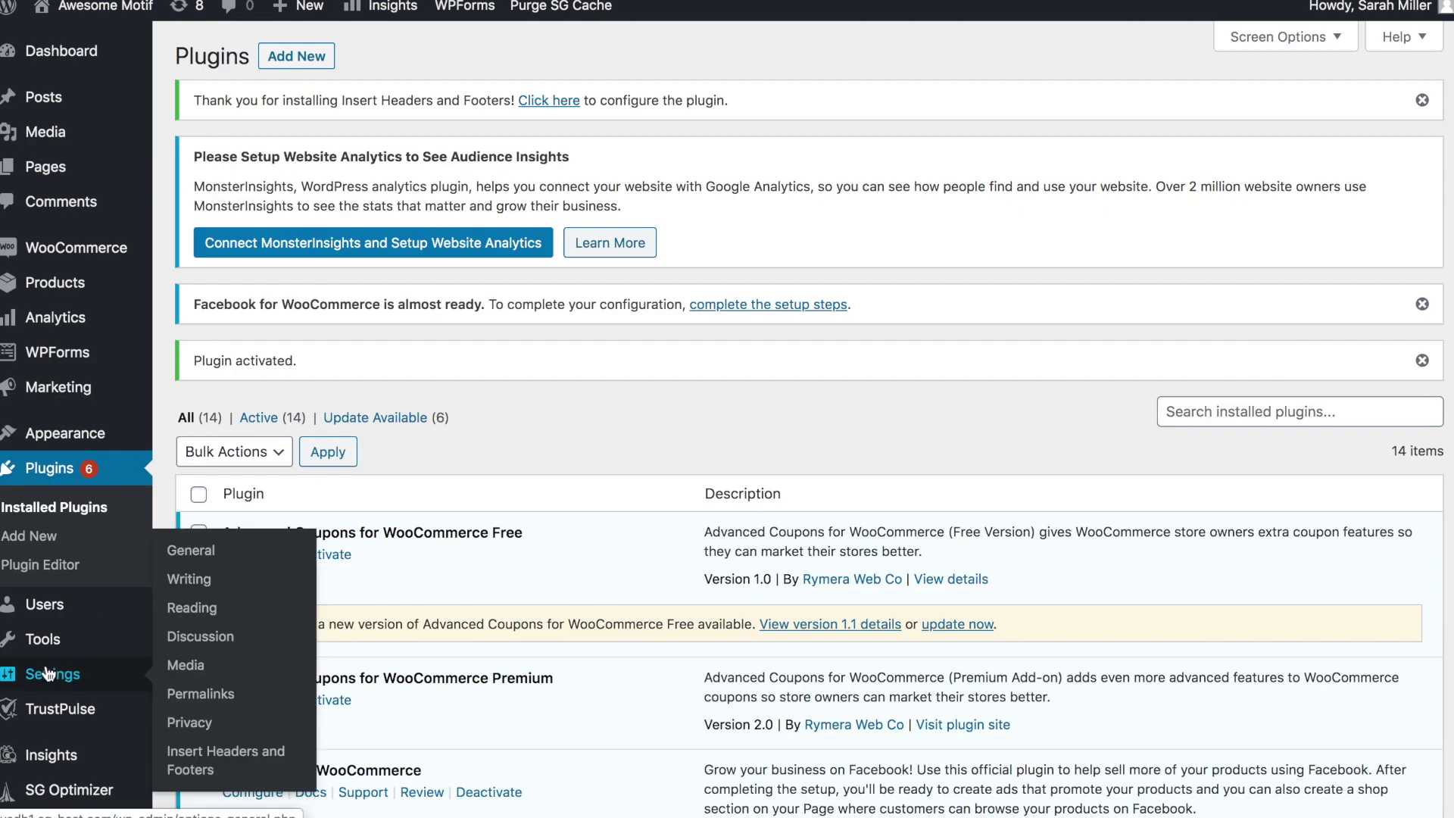
{"action": "left_click", "coordinate": [175, 768]}
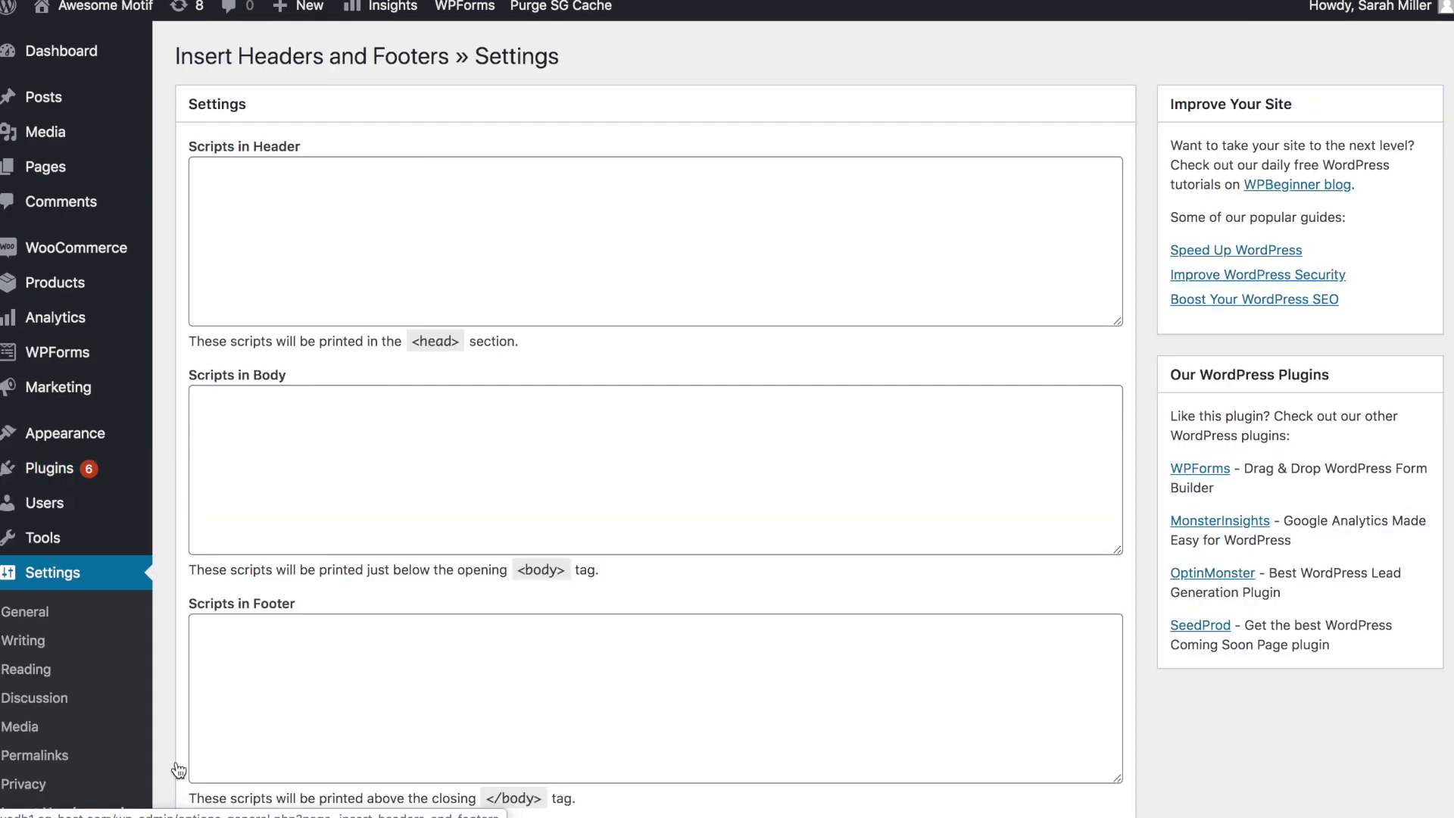
Paste the TrustPulse embed code into Scripts in Body, save it, and return to TrustPulse.
{"action": "left_click", "coordinate": [325, 463]}
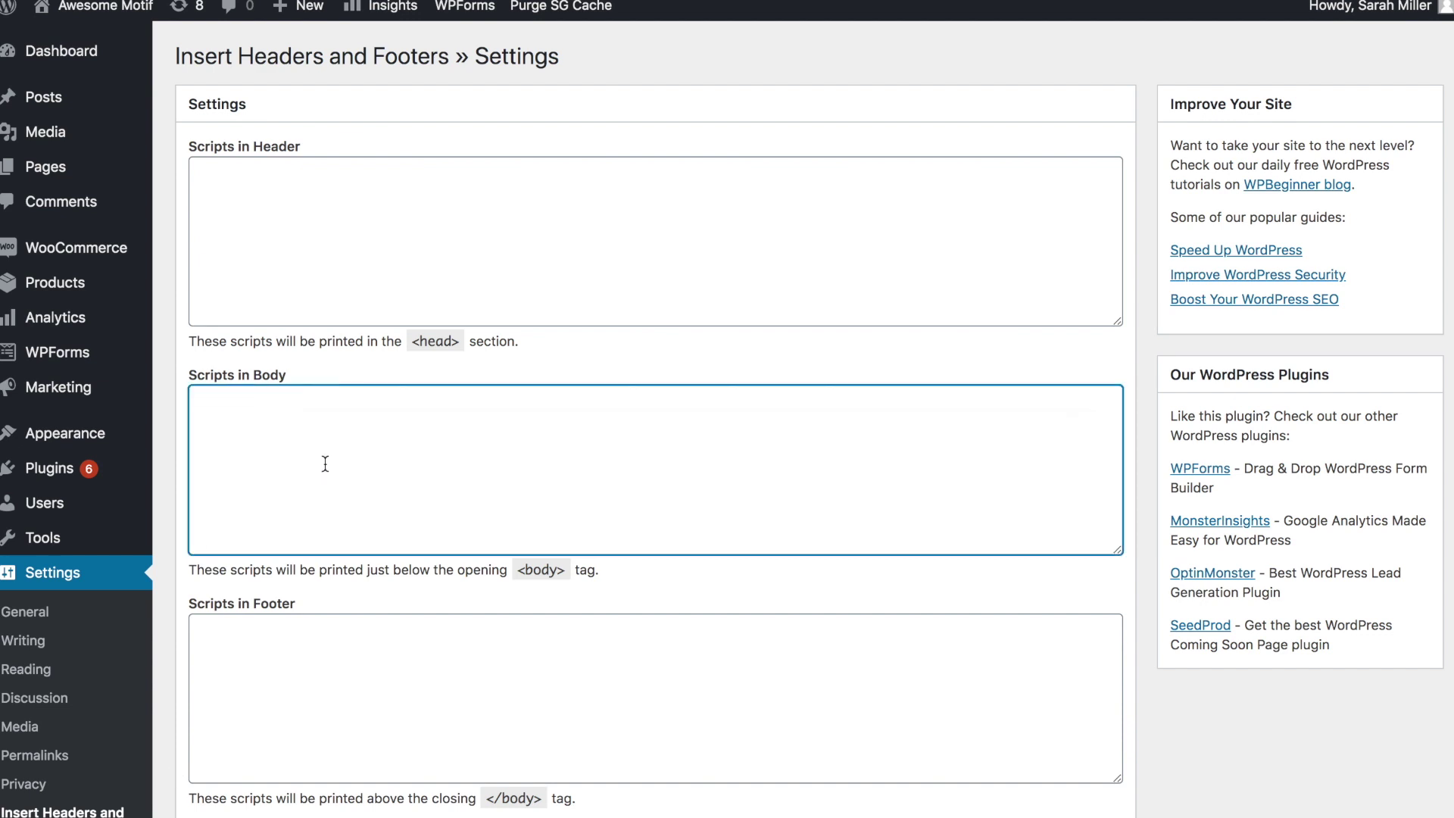
{"action": "key", "text": "ctrl+v"}
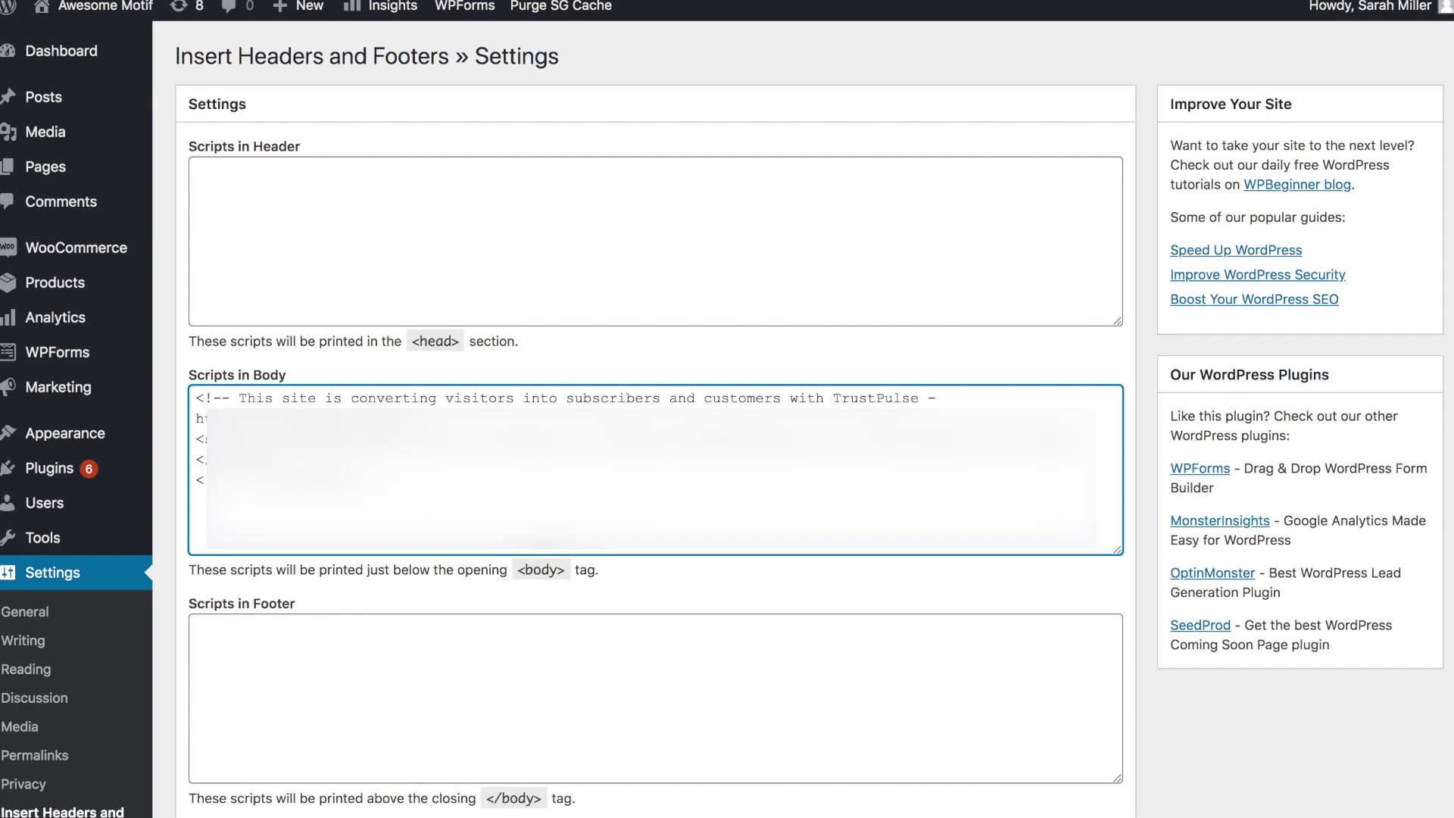
{"action": "scroll", "coordinate": [656, 454], "scroll_direction": "down", "scroll_amount": 3}
{"action": "left_click", "coordinate": [213, 721]}
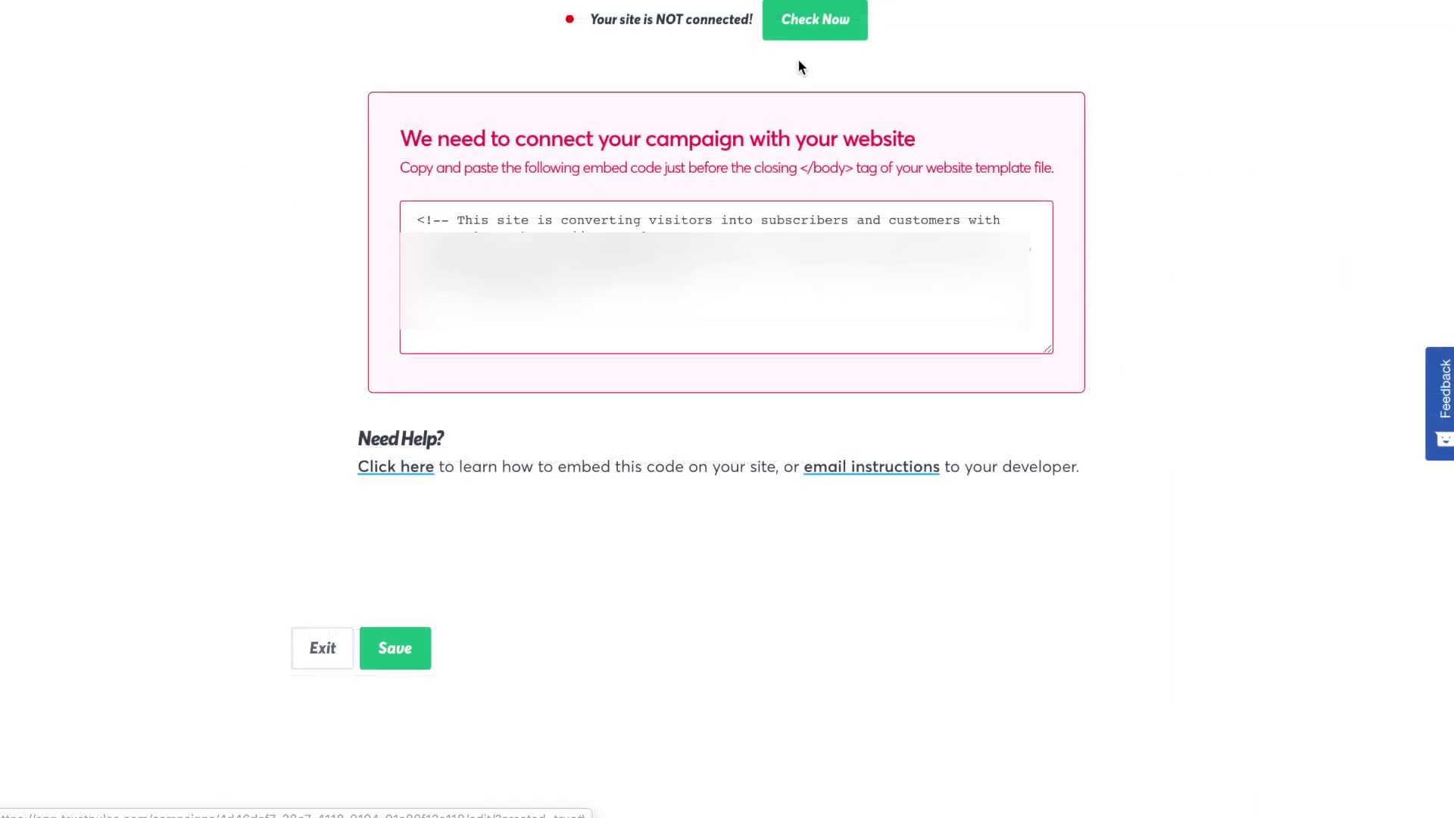
{"action": "left_click", "coordinate": [815, 34]}
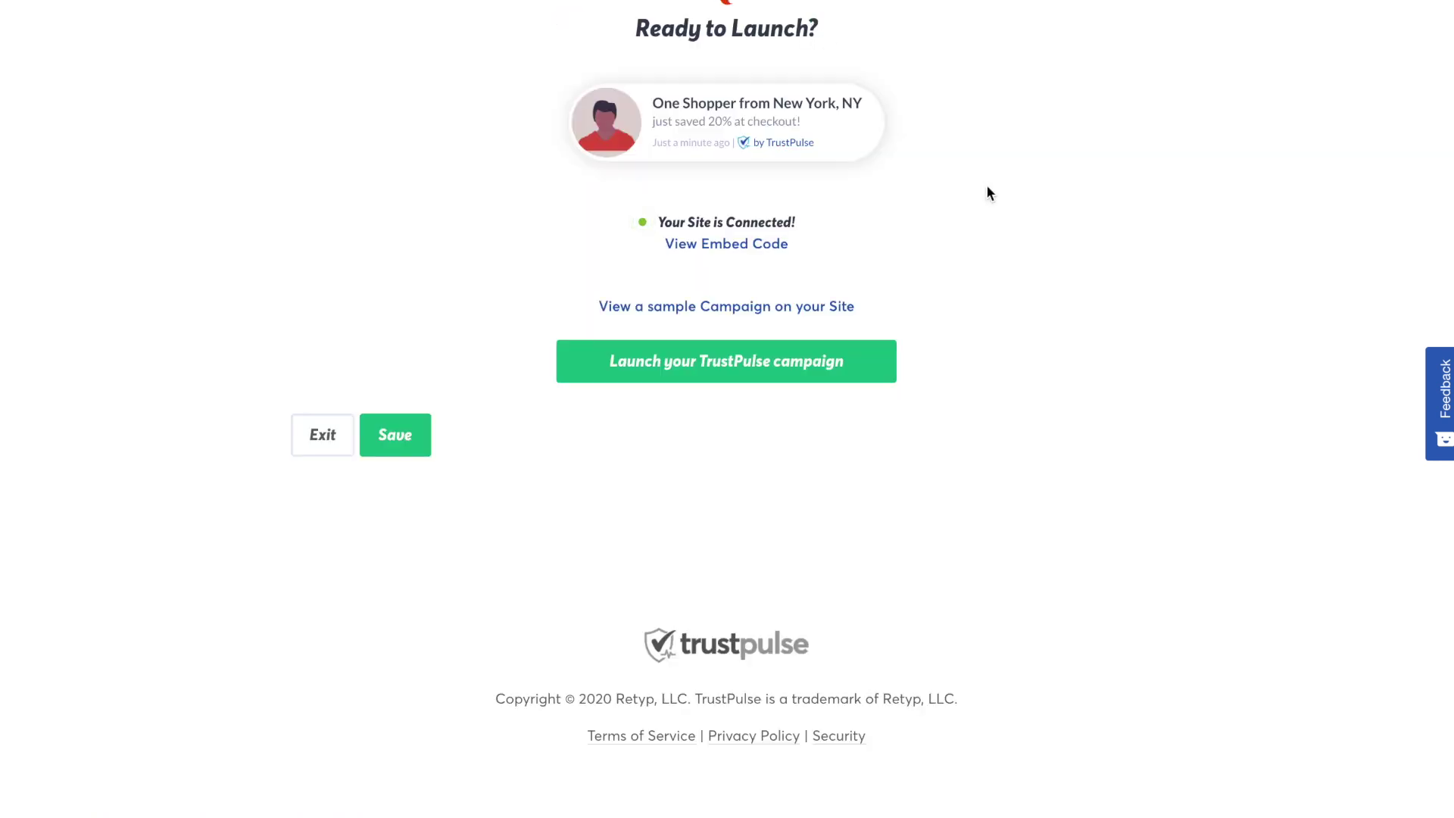
Launch the Flash Sale Live Notification Campaign and open a preview on the store.
{"action": "left_click", "coordinate": [845, 368]}
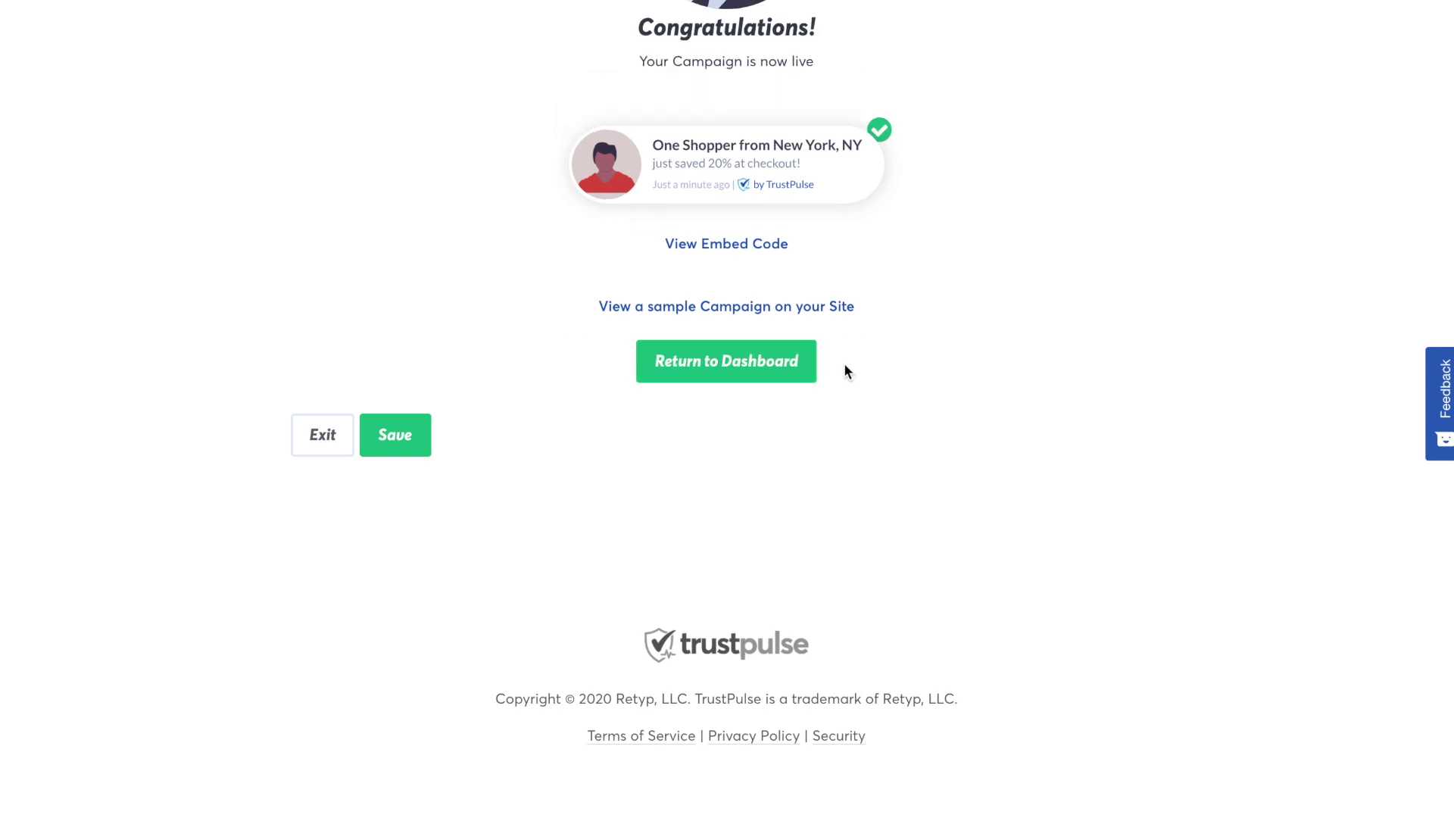
{"action": "left_click", "coordinate": [821, 306]}
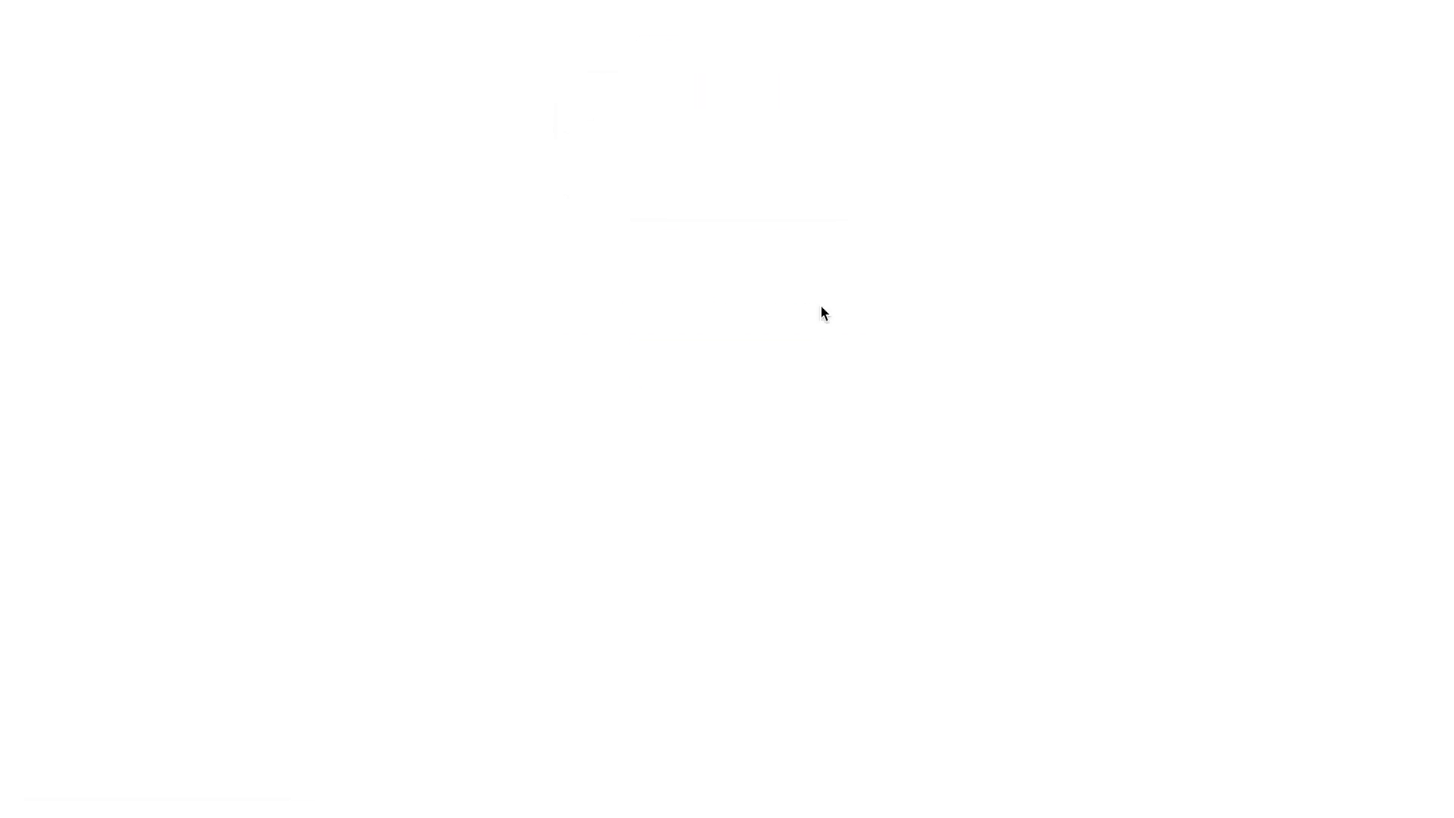
Scroll down the store homepage until the 'just saved 20% at checkout!' notification pops up.
{"action": "scroll", "coordinate": [1214, 536], "scroll_direction": "down", "scroll_amount": 3}
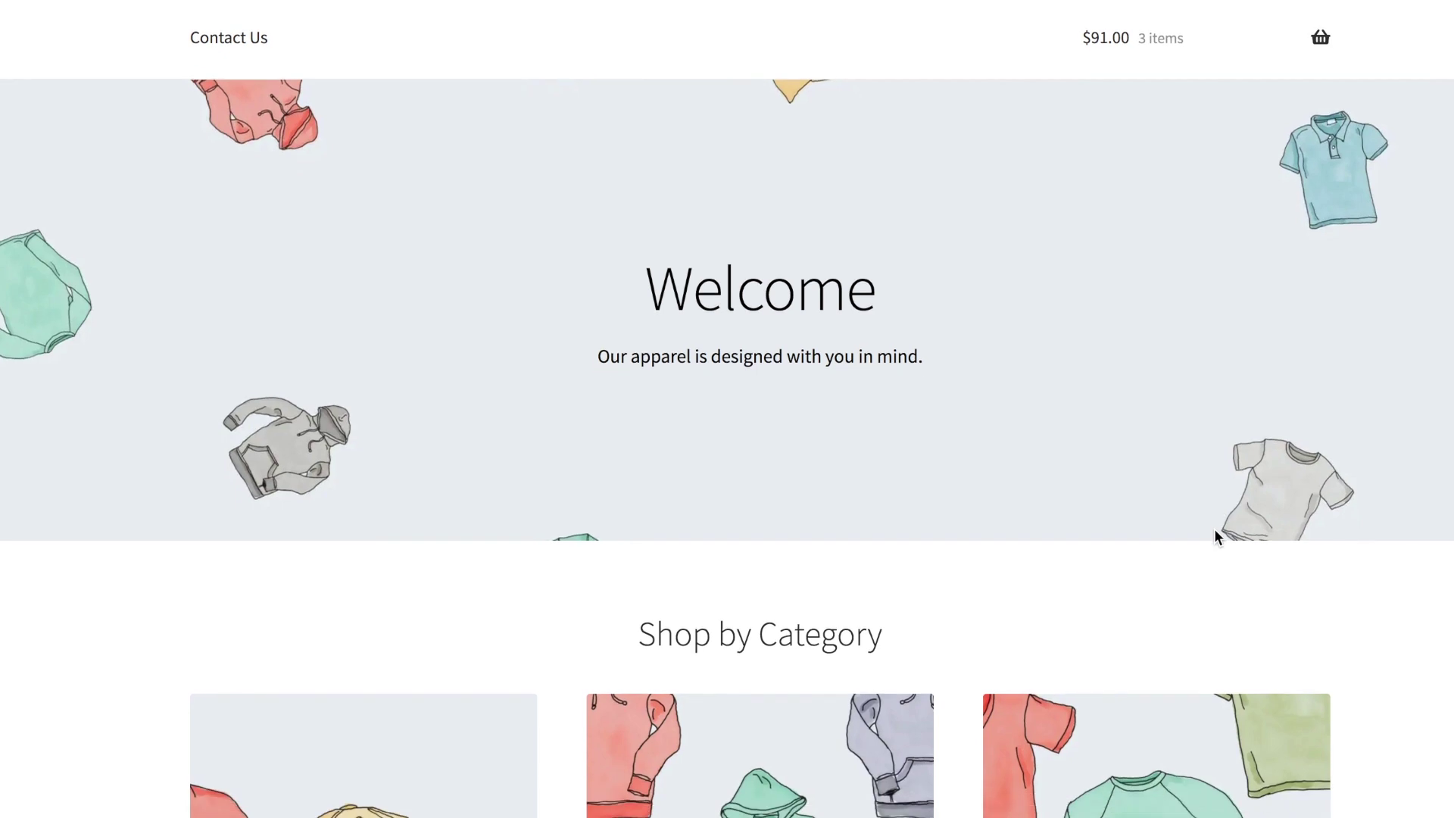
{"action": "scroll", "coordinate": [1214, 536], "scroll_direction": "down", "scroll_amount": 2}
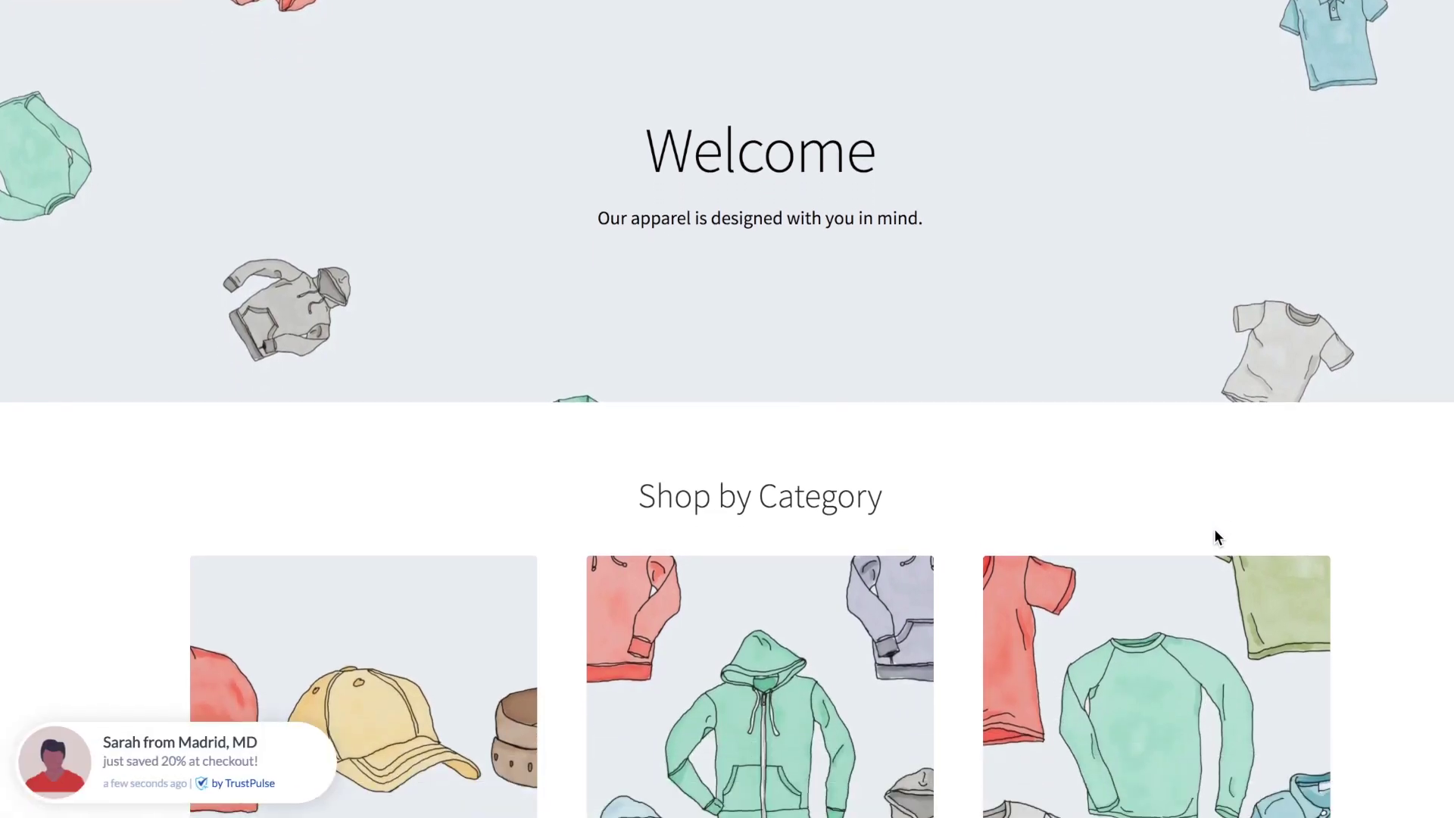
{"action": "scroll", "coordinate": [1215, 536], "scroll_direction": "down", "scroll_amount": 1}
{"action": "scroll", "coordinate": [1215, 530], "scroll_direction": "down", "scroll_amount": 2}
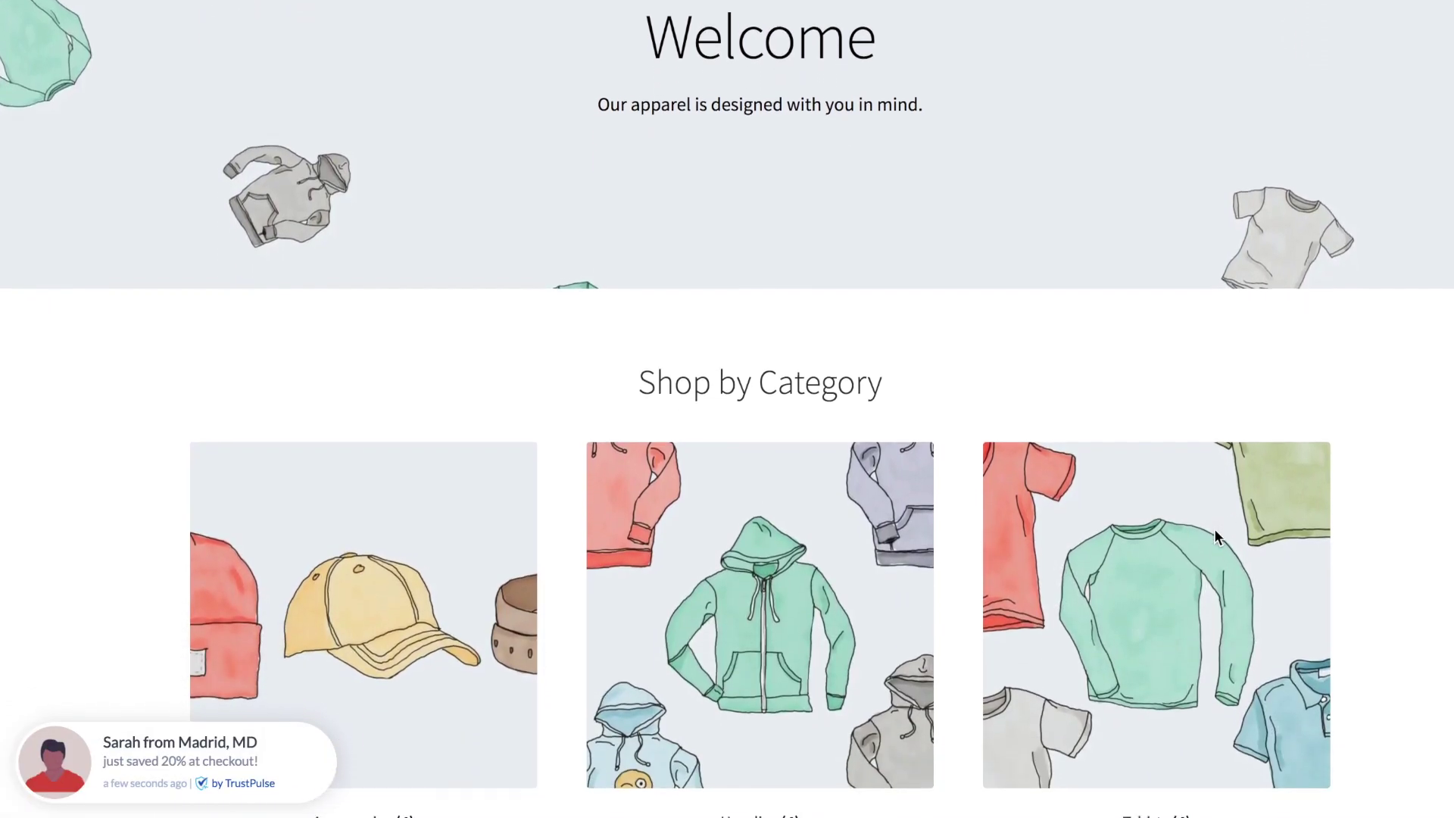
{"action": "scroll", "coordinate": [1215, 536], "scroll_direction": "down", "scroll_amount": 2}
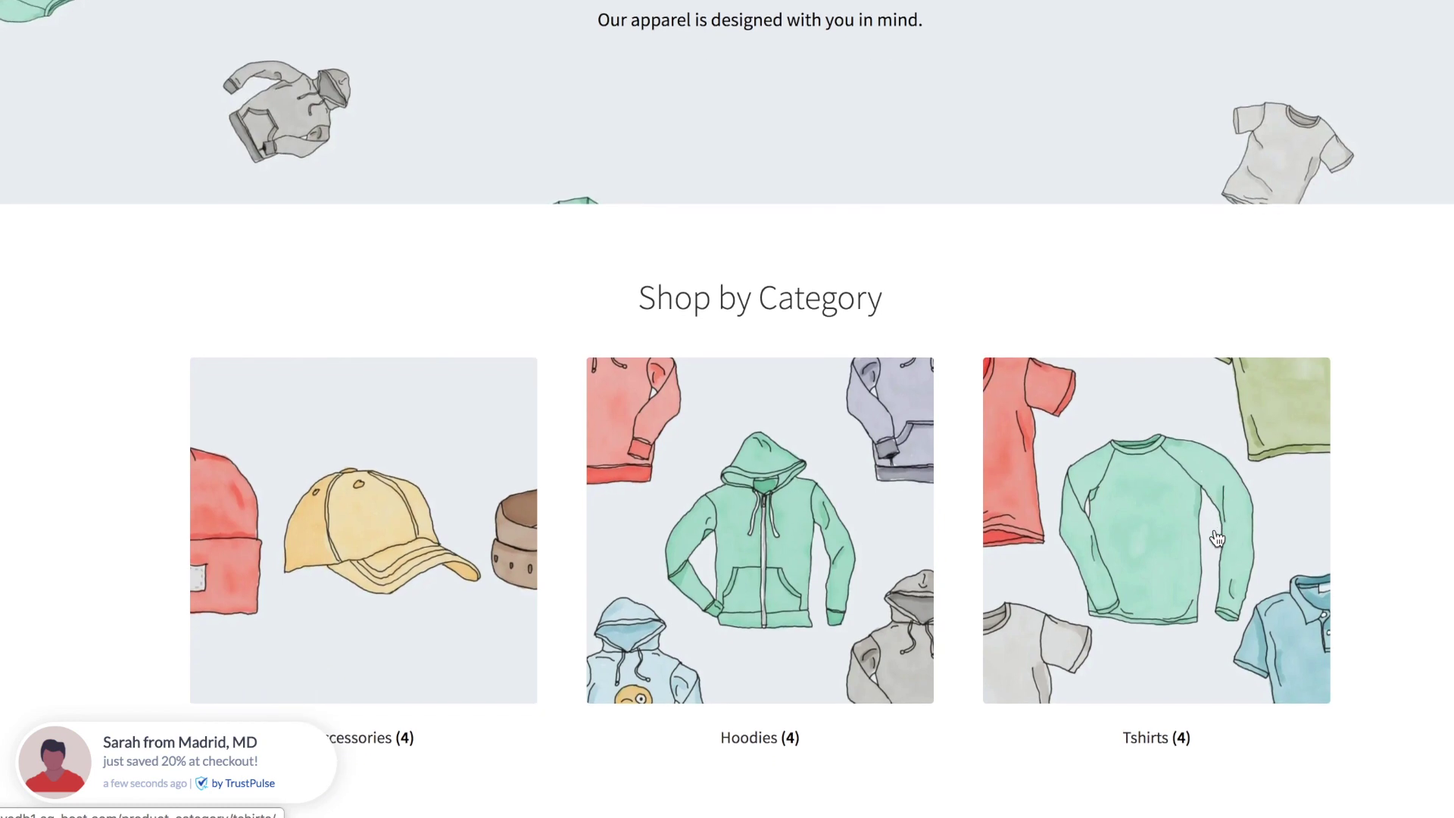
{"action": "scroll", "coordinate": [1216, 537], "scroll_direction": "down", "scroll_amount": 3}
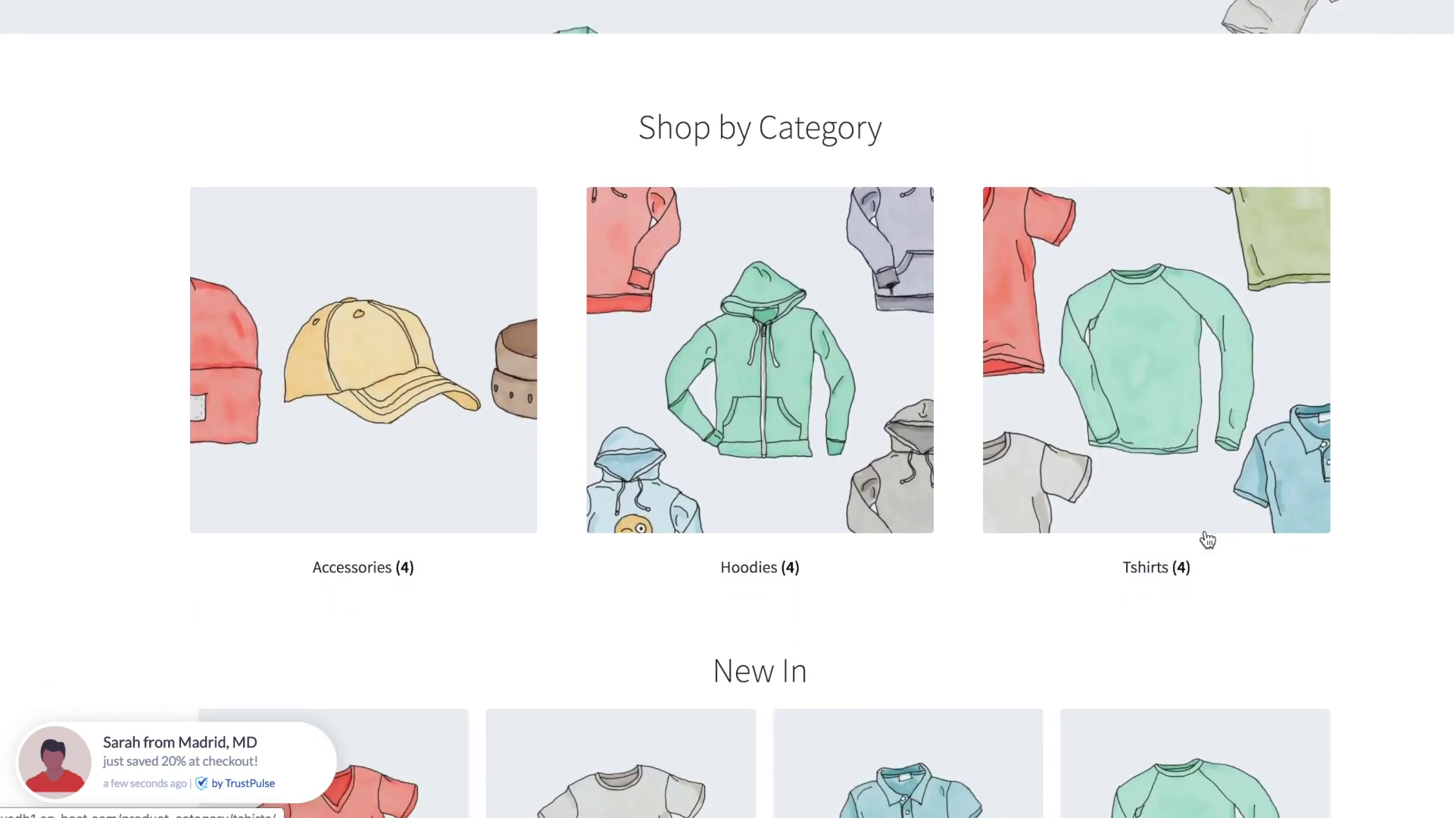